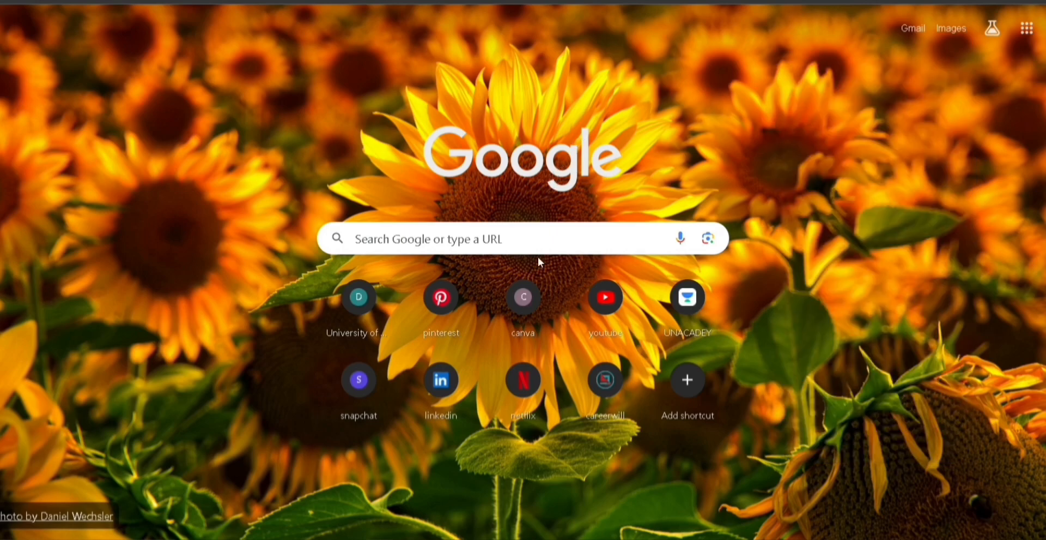
- Go to LinkedIn, open the account's own profile page and close the chat window covering it
left_click(431, 384)
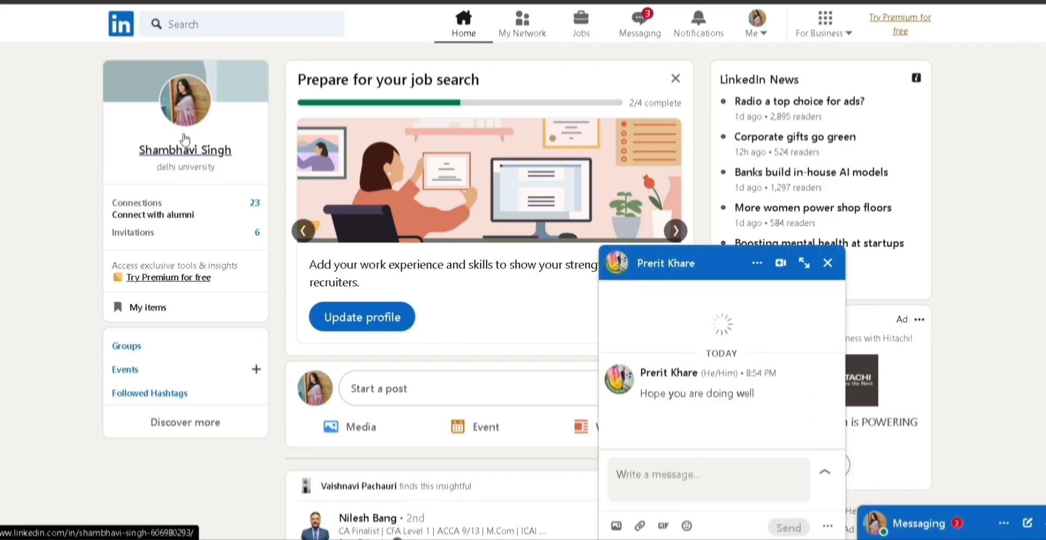
left_click(194, 150)
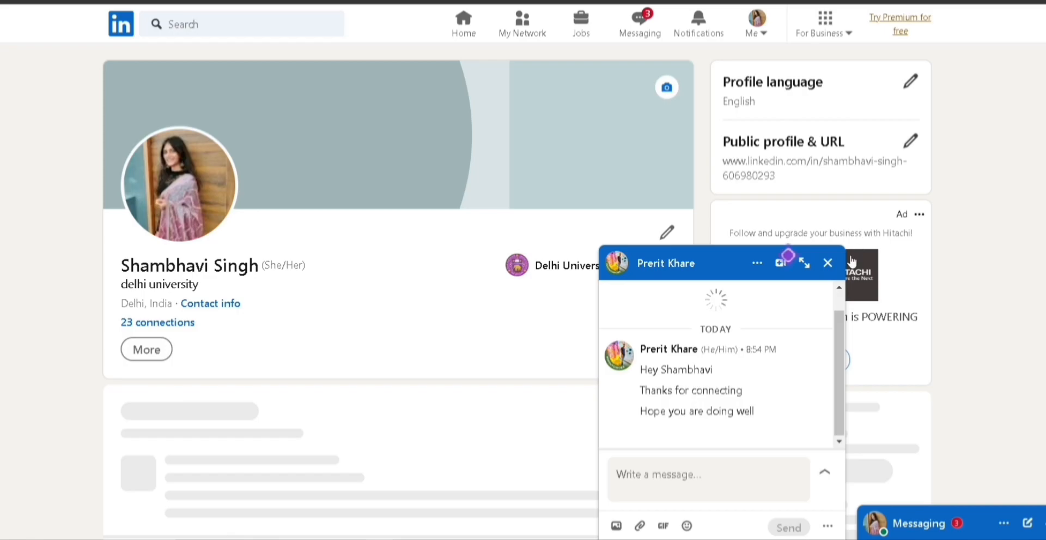
left_click(830, 264)
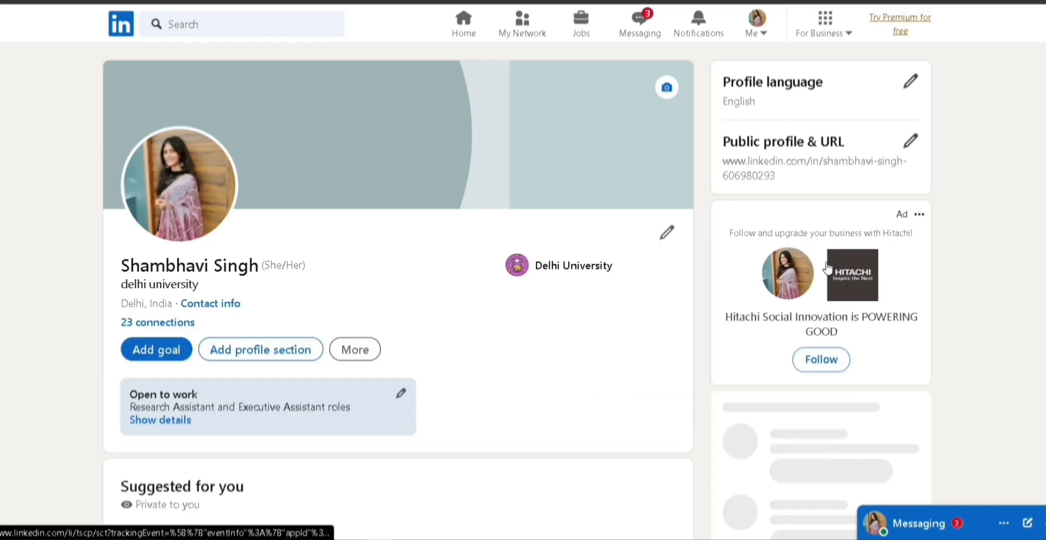
- Open the profile intro for editing and check the visibility options for the pronouns
left_click(666, 233)
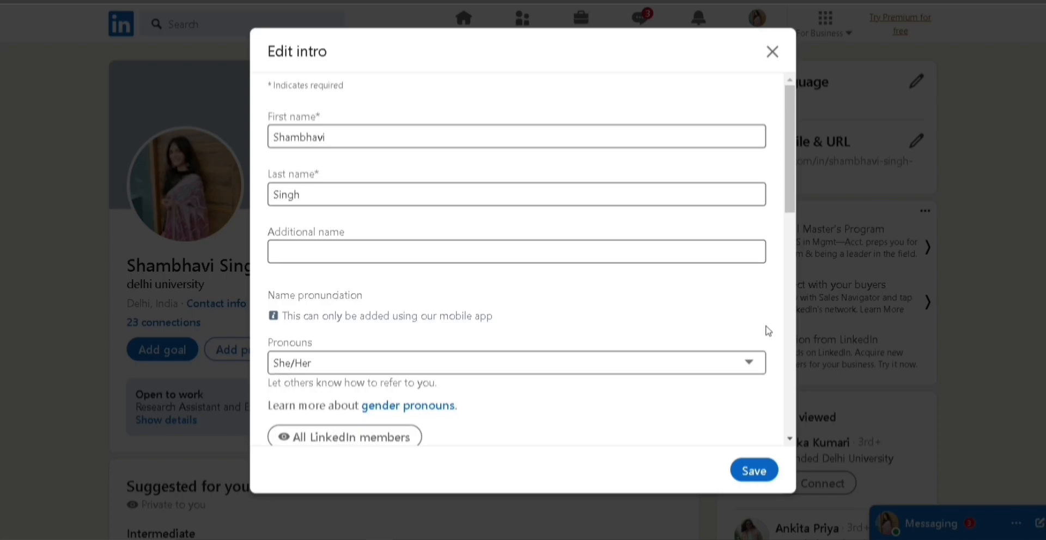
left_click(791, 334)
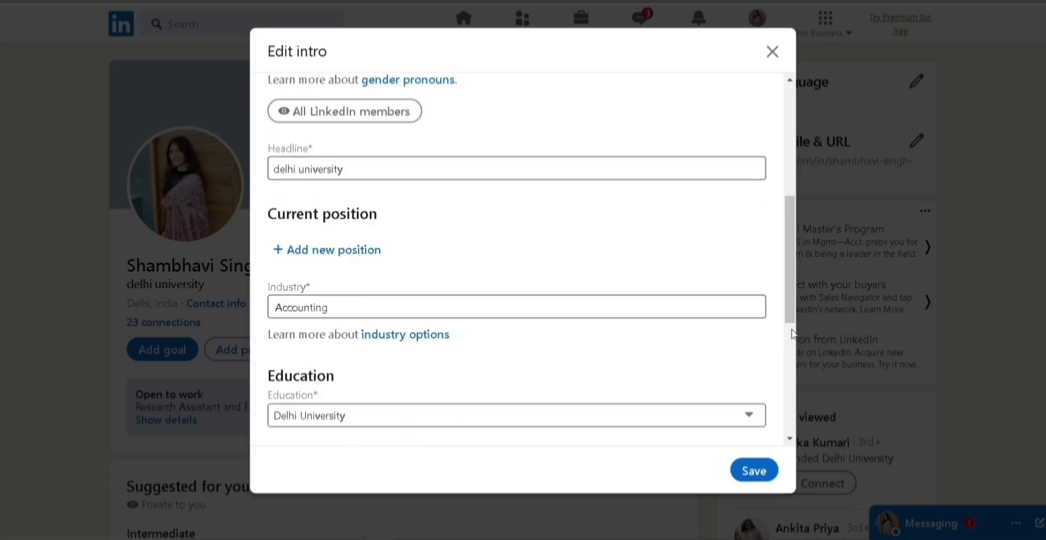
left_click(336, 123)
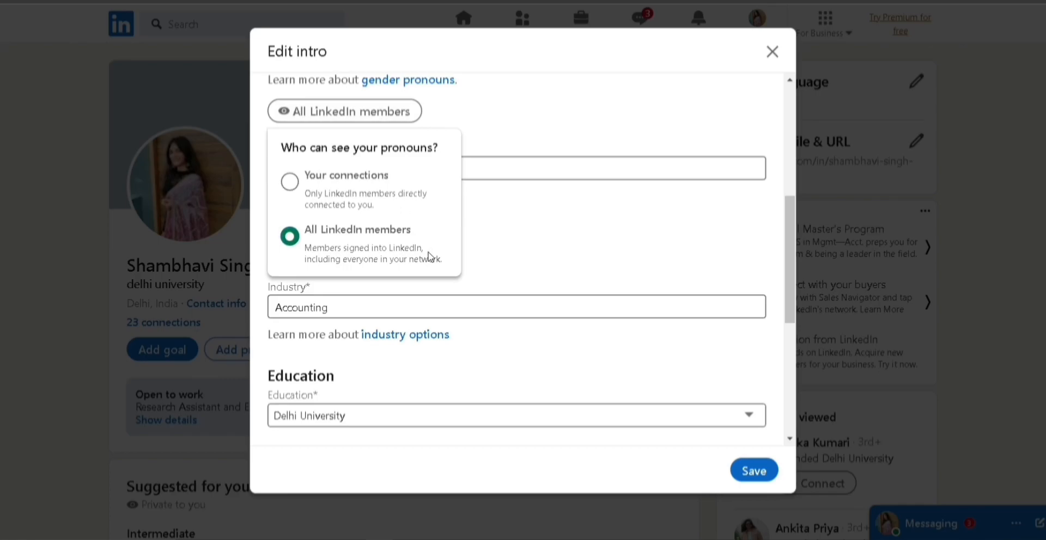
left_click(465, 252)
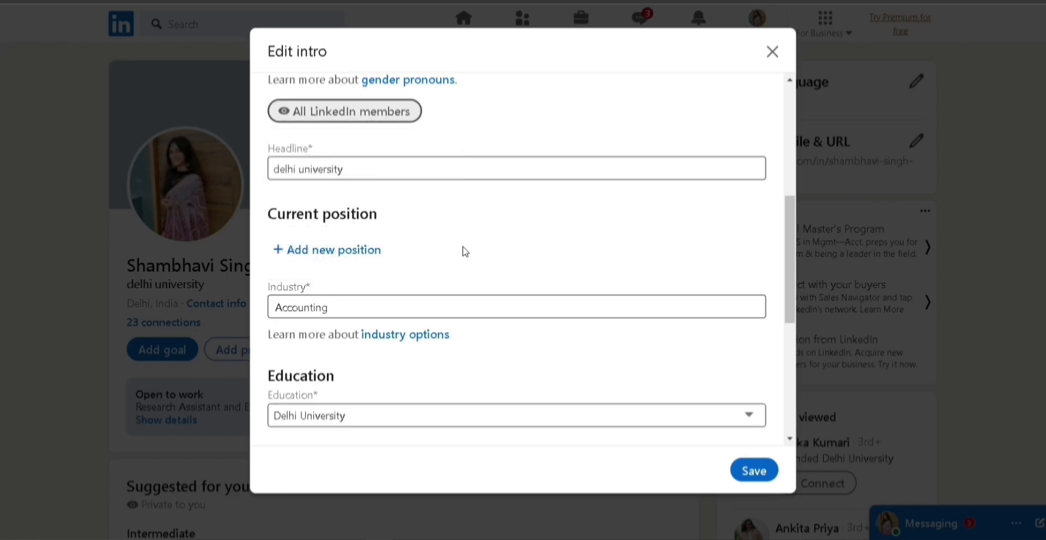
- Replace the headline with "Gargi'24 (DU) || Commerce Major ||"
left_click(351, 169)
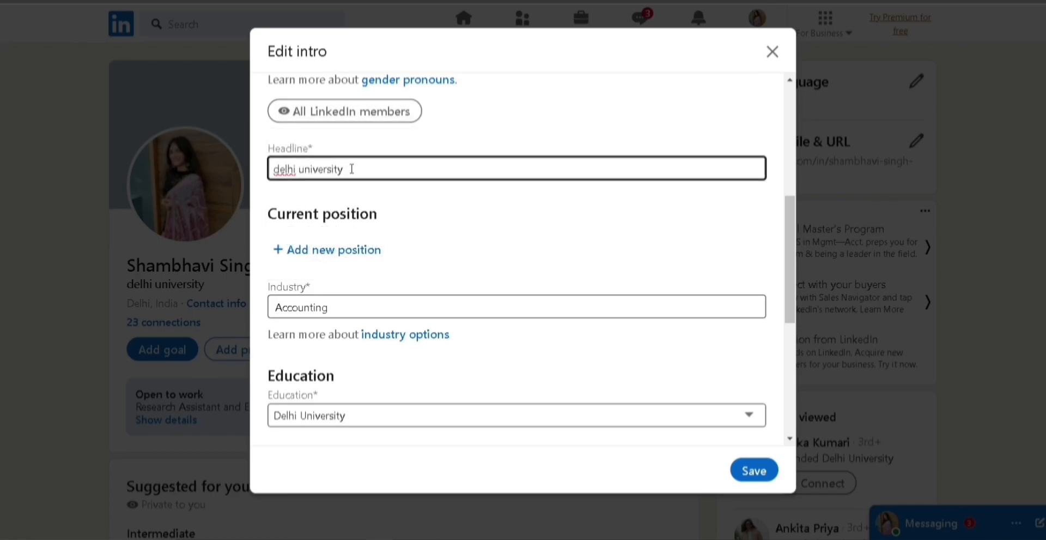
key("BackSpace")
key("BackSpace")
key("BackSpace")
key("BackSpace")
key("BackSpace")
key("BackSpace")
key("BackSpace")
key("BackSpace")
key("BackSpace")
key("BackSpace")
key("BackSpace")
key("BackSpace")
key("BackSpace")
key("BackSpace")
key("BackSpace")
key("BackSpace")
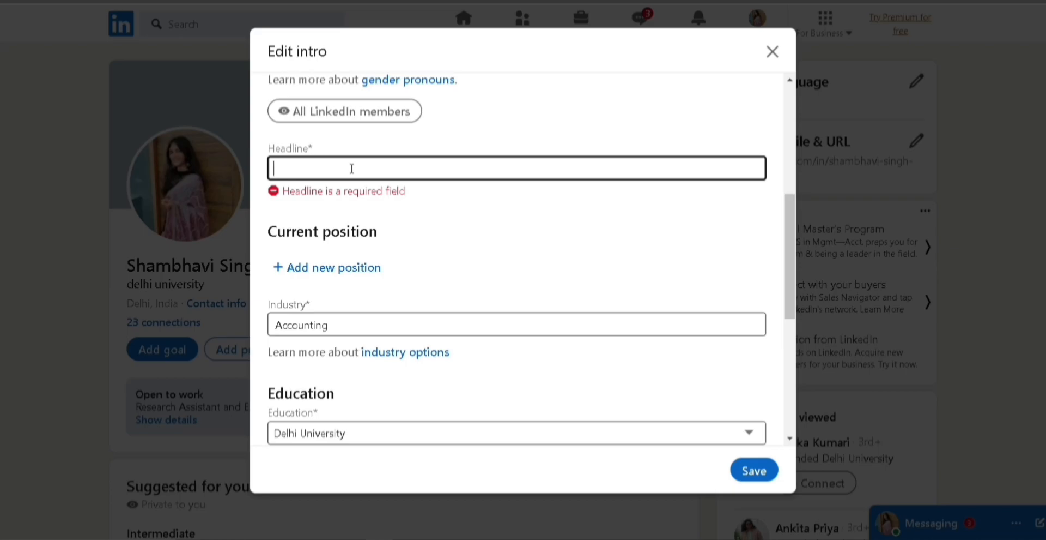
type("Gargi")
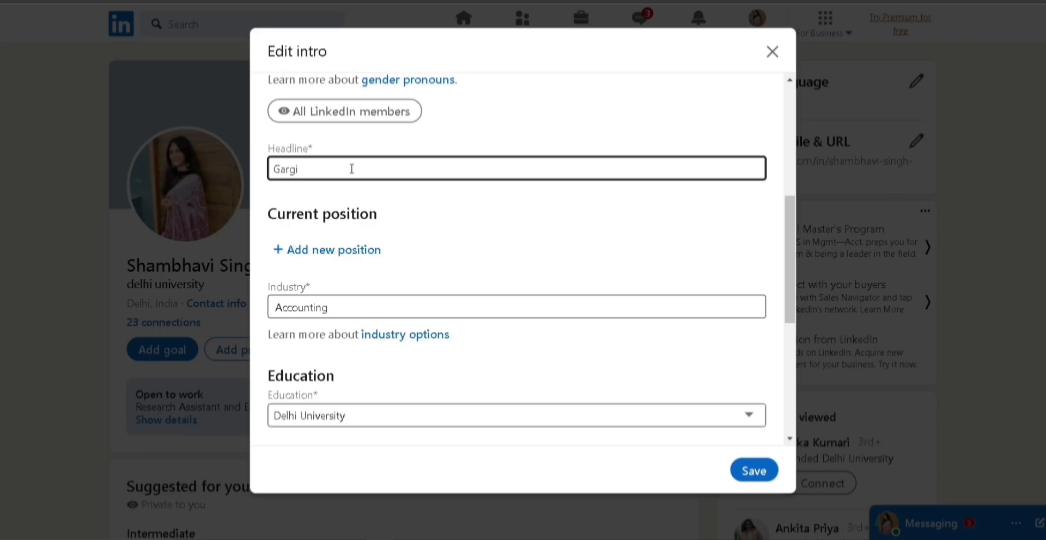
type("'24 (DU")
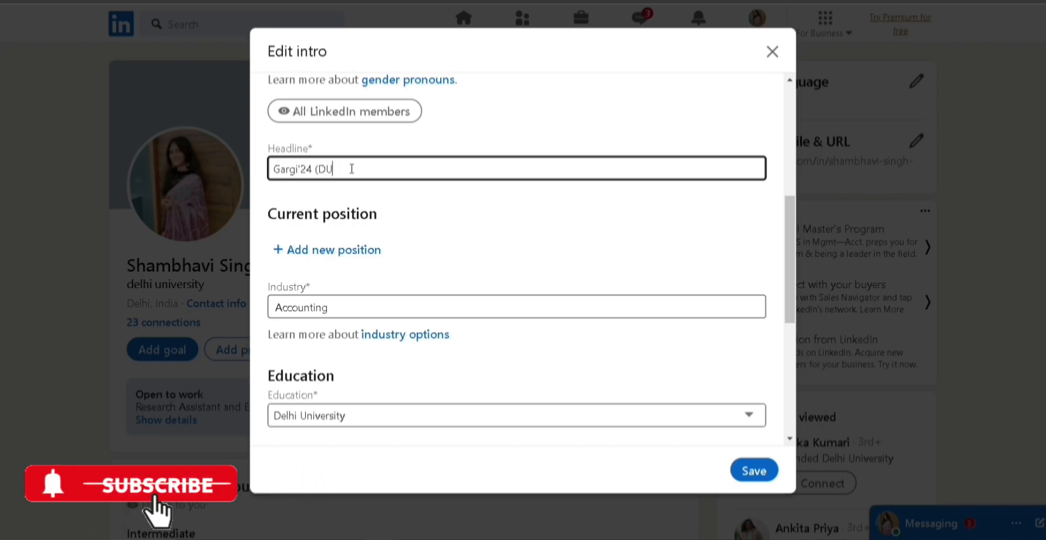
type(") ")
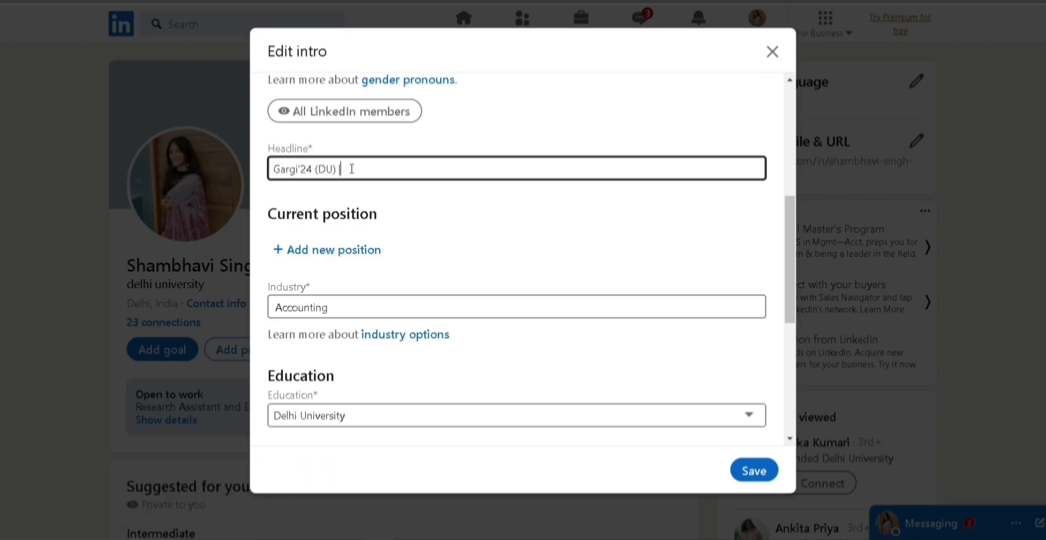
type("|| Commerce Major |")
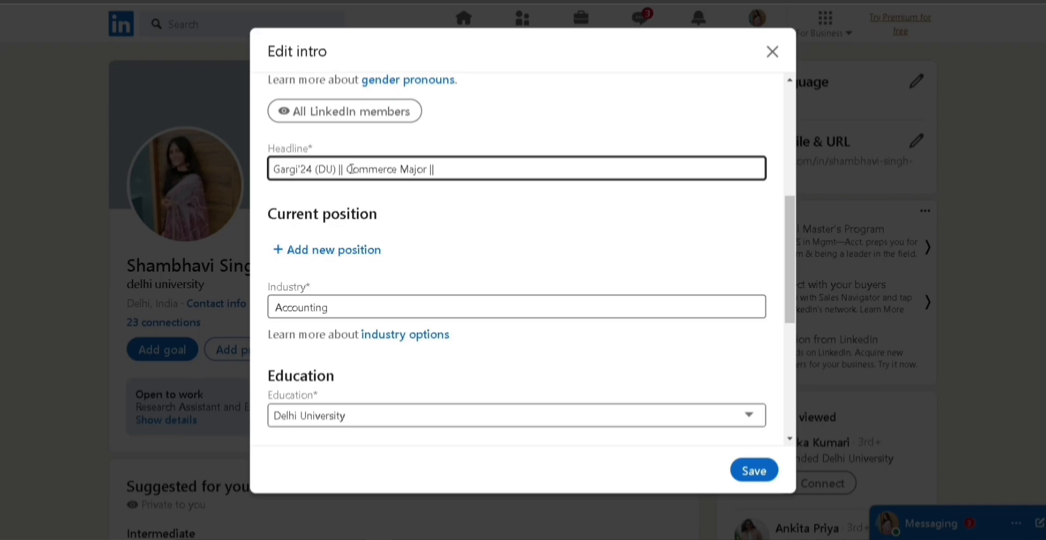
- Append "Enactus Senior Member ||" to the end of the headline
type("| Enactus")
type(" ||")
key("BackSpace")
key("BackSpace")
key("BackSpace")
type("se")
key("BackSpace")
key("BackSpace")
key("BackSpace")
type("Senior  Me")
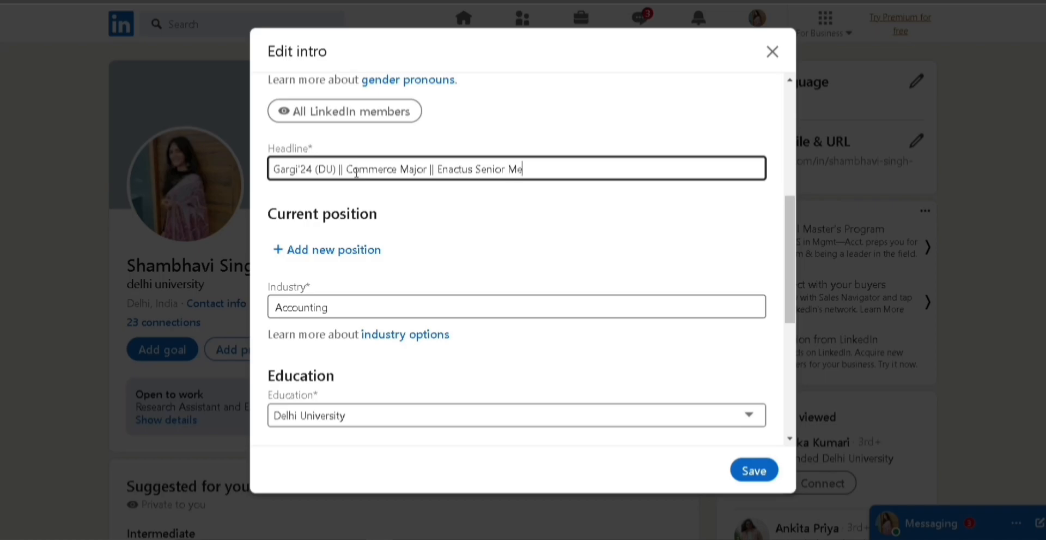
type("mber ")
type("||")
- Continue the headline with "AVNI-The Eco Club ||"
type(" AVN")
type("I_")
key("BackSpace")
type("-THE")
key("BackSpace")
key("BackSpace")
type("he E")
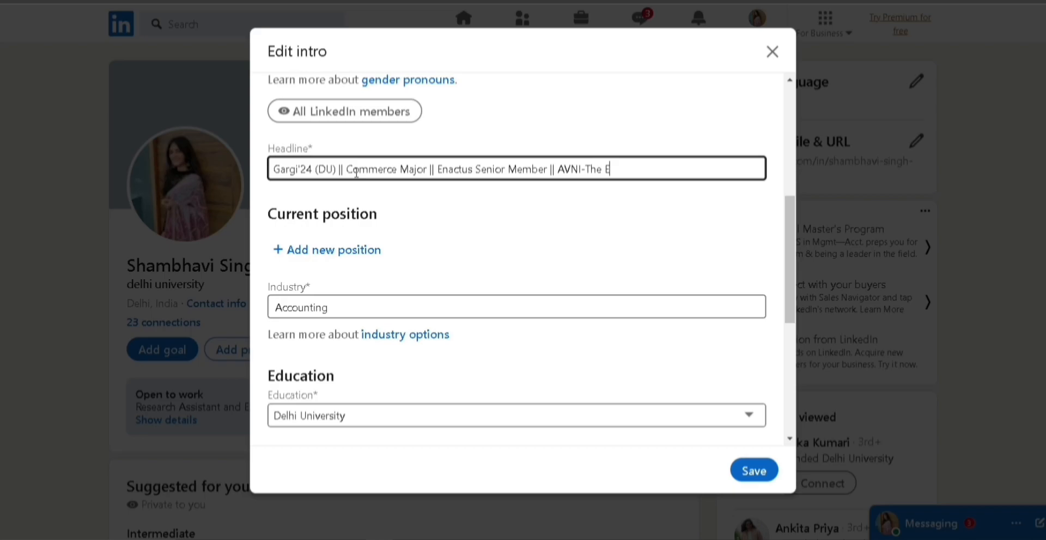
type("co Club")
type(" }")
type("|")
- Finish the headline with "YouTube Creator || Transforming Ideas into Action" and save the intro
type(" YO")
key("BackSpace")
type("ouTube Creator")
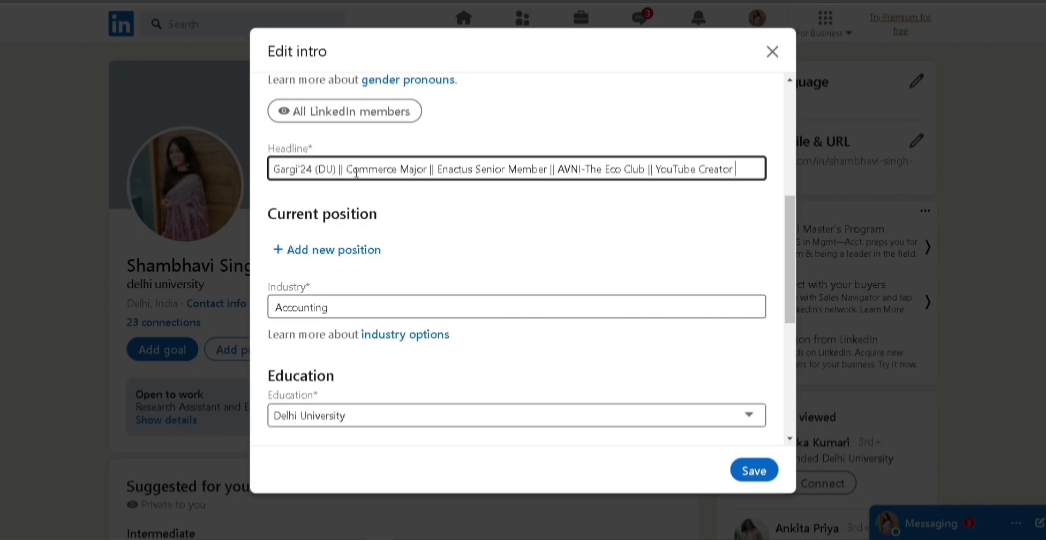
type(" |")
type("| Trans")
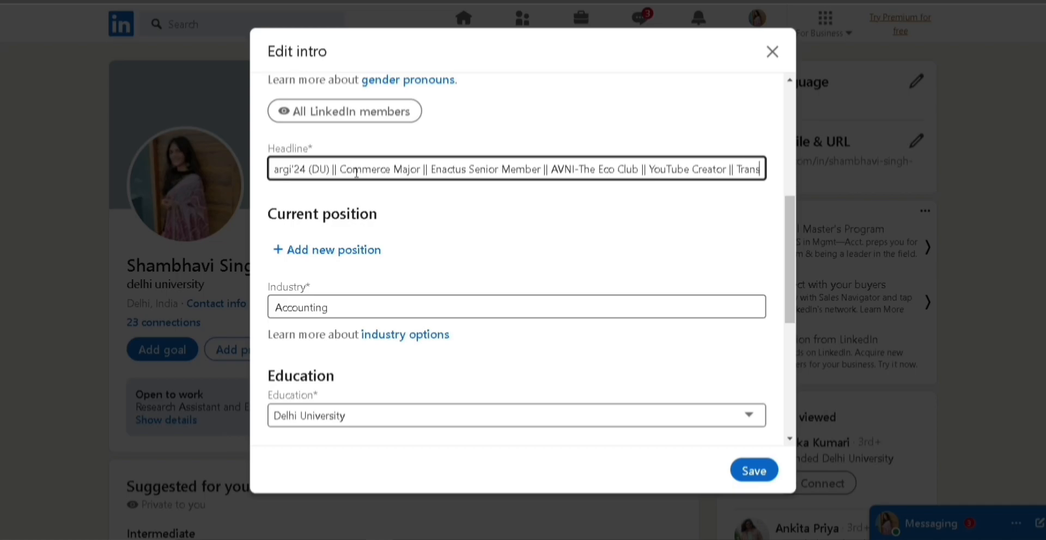
type("form")
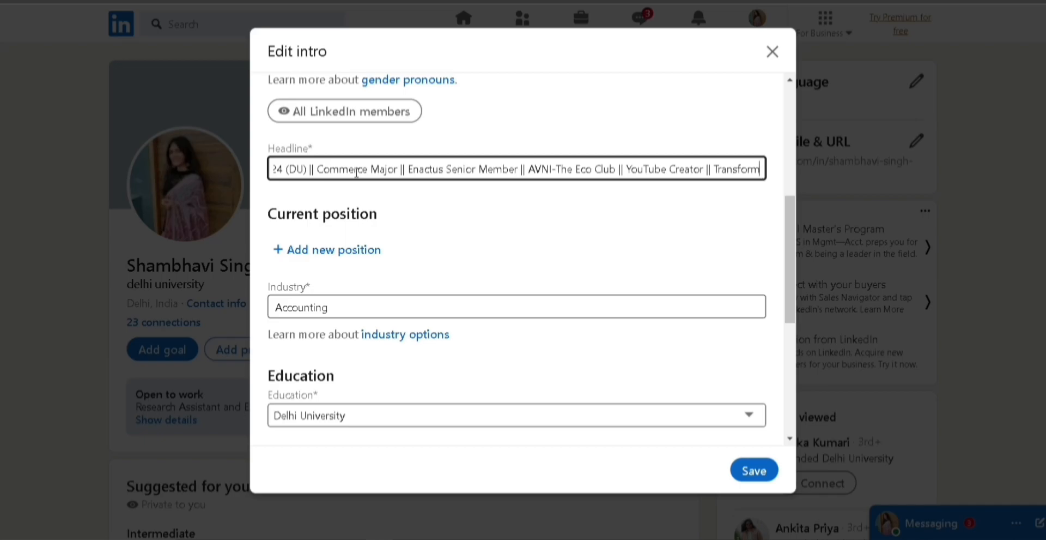
type("ing")
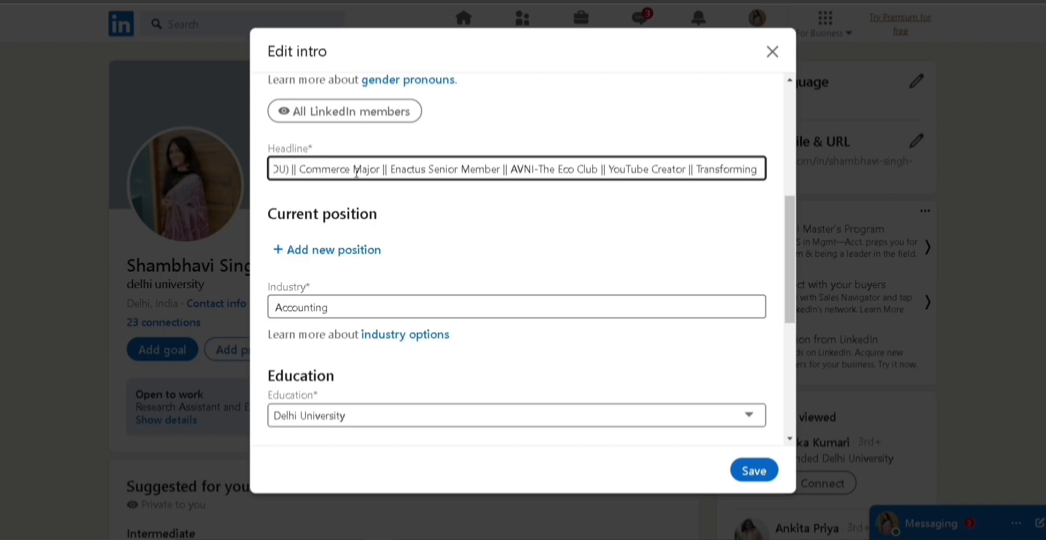
type(" Ideas into")
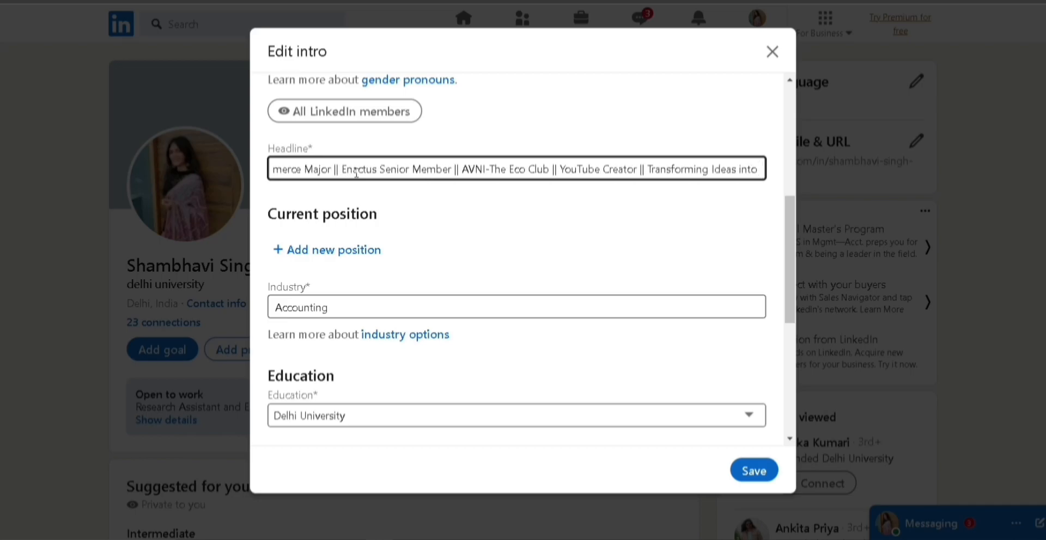
type(" Act")
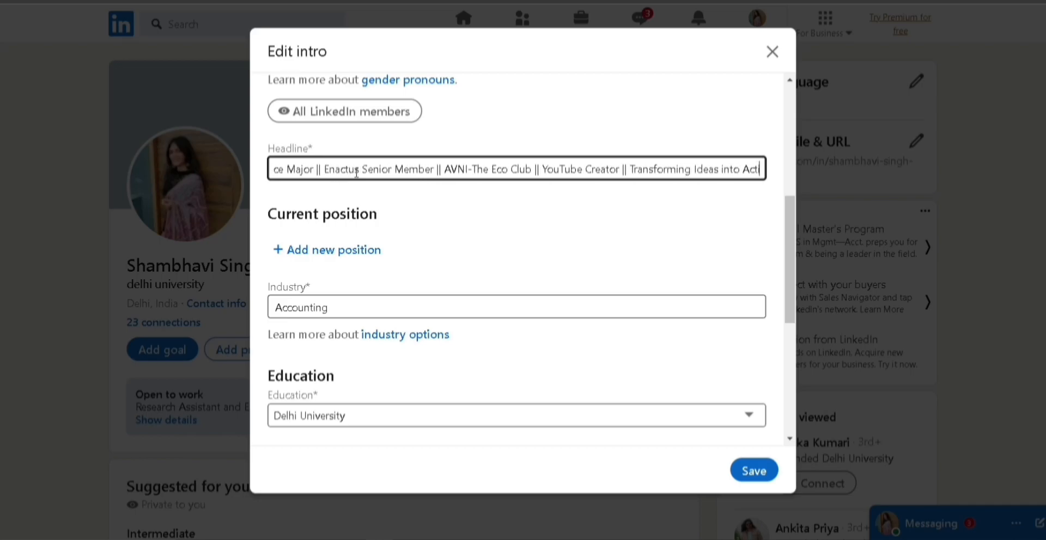
type("ion")
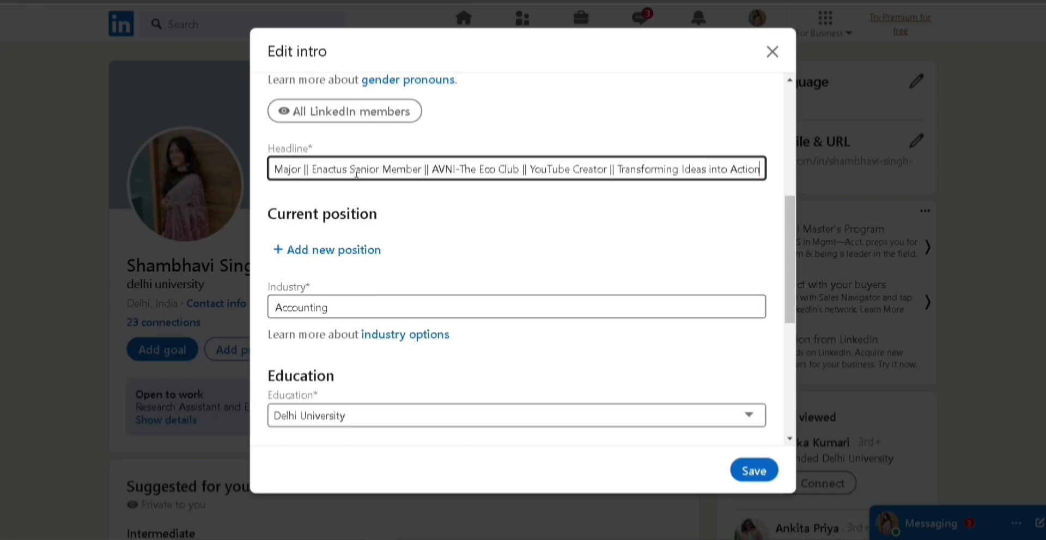
left_click(752, 469)
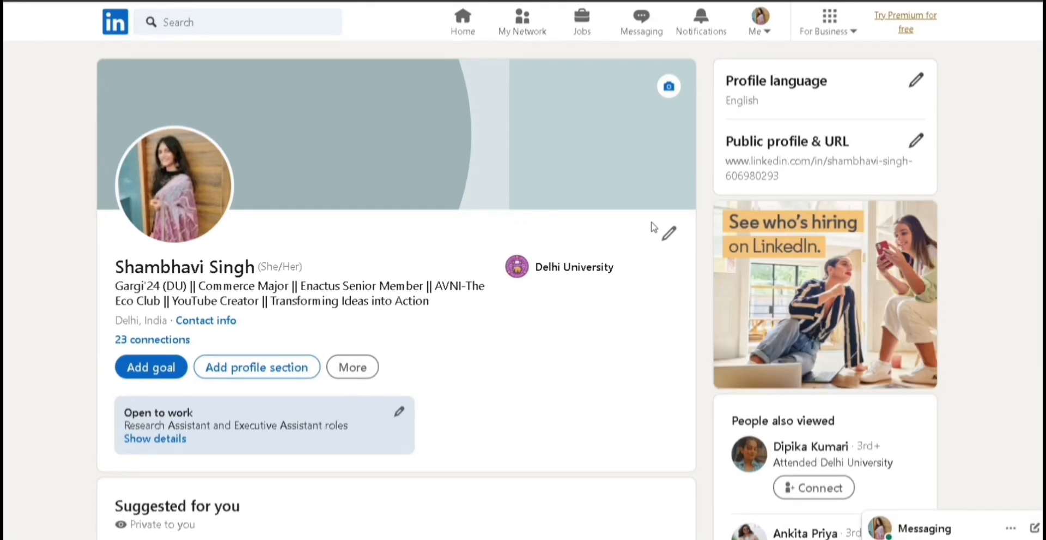
- Open the Delhi University entry in the Education section for editing and set its end year to 2024
left_click(670, 232)
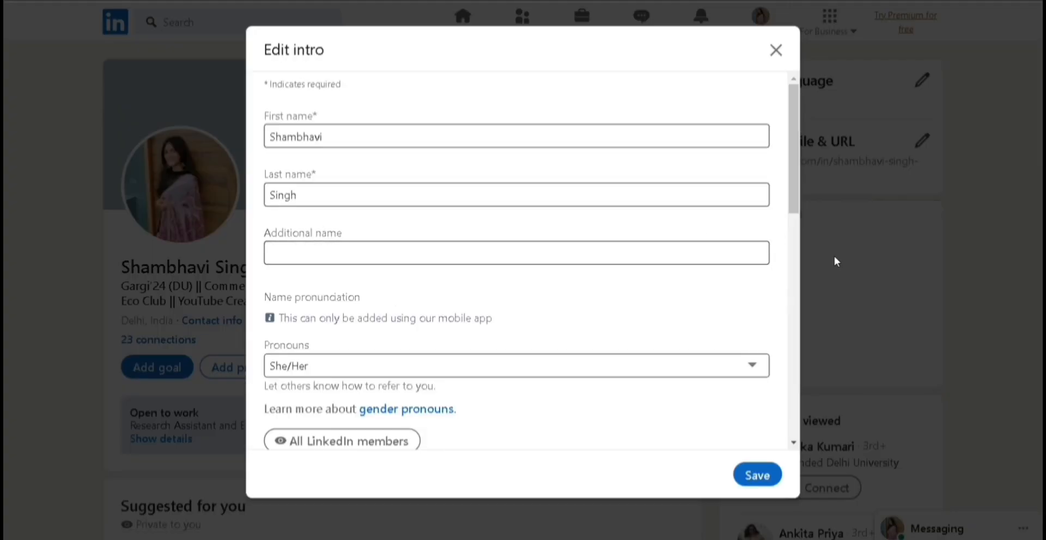
left_click(798, 284)
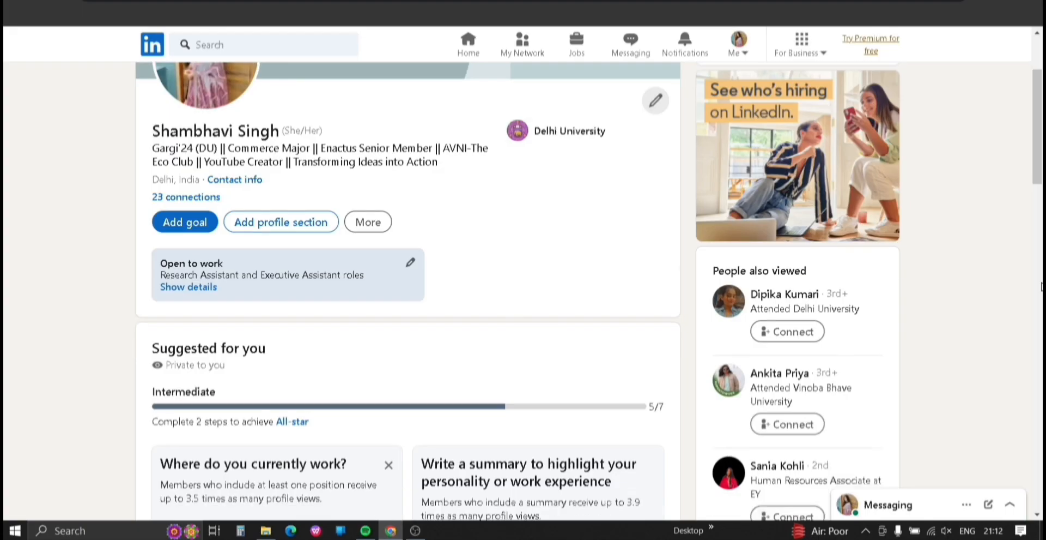
scroll(928, 248, "down", 15)
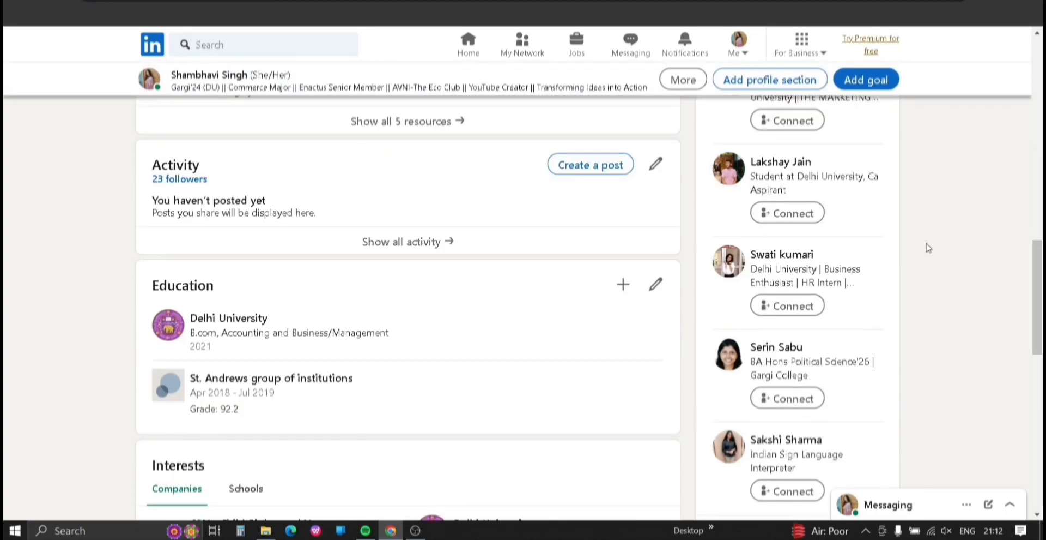
left_click(656, 284)
left_click(355, 245)
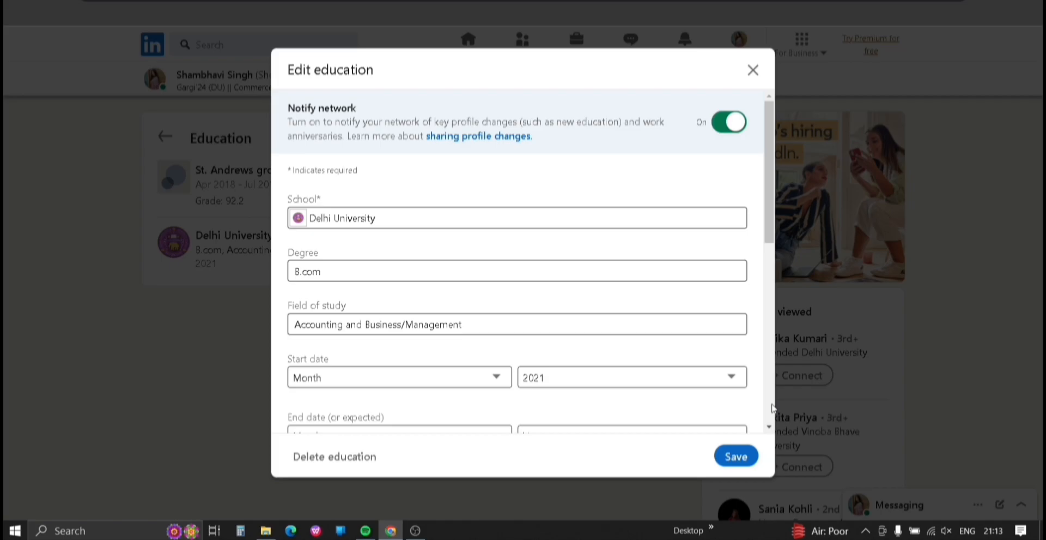
scroll(778, 405, "down", 5)
left_click(635, 138)
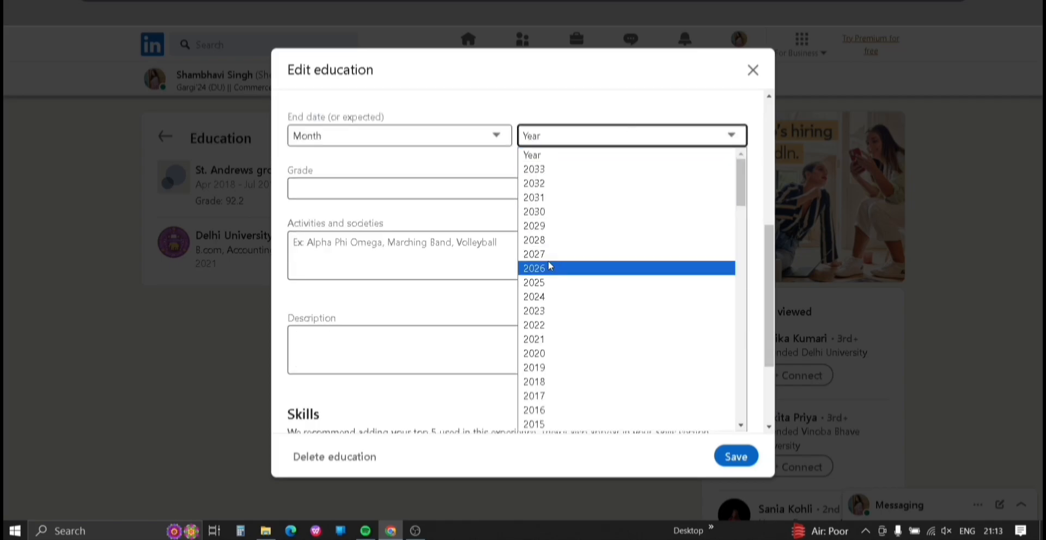
left_click(548, 296)
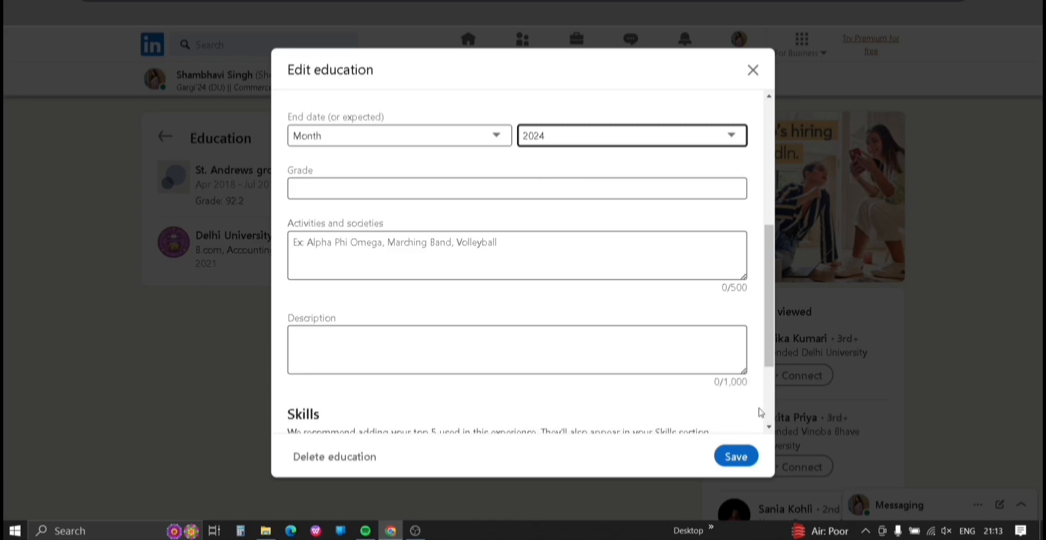
- Set the Delhi University entry's start month to November and its end month to May
scroll(769, 412, "down", 3)
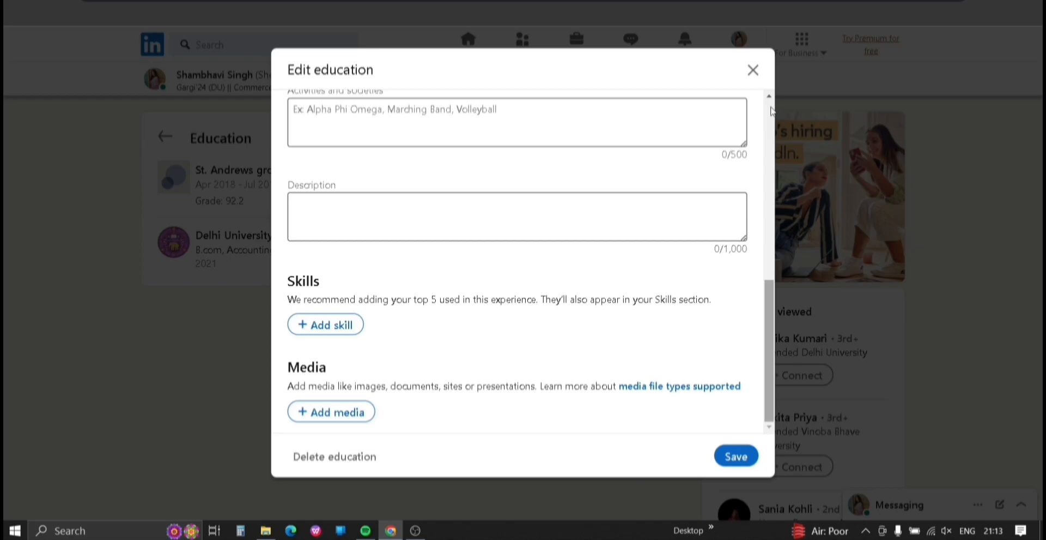
scroll(771, 111, "up", 5)
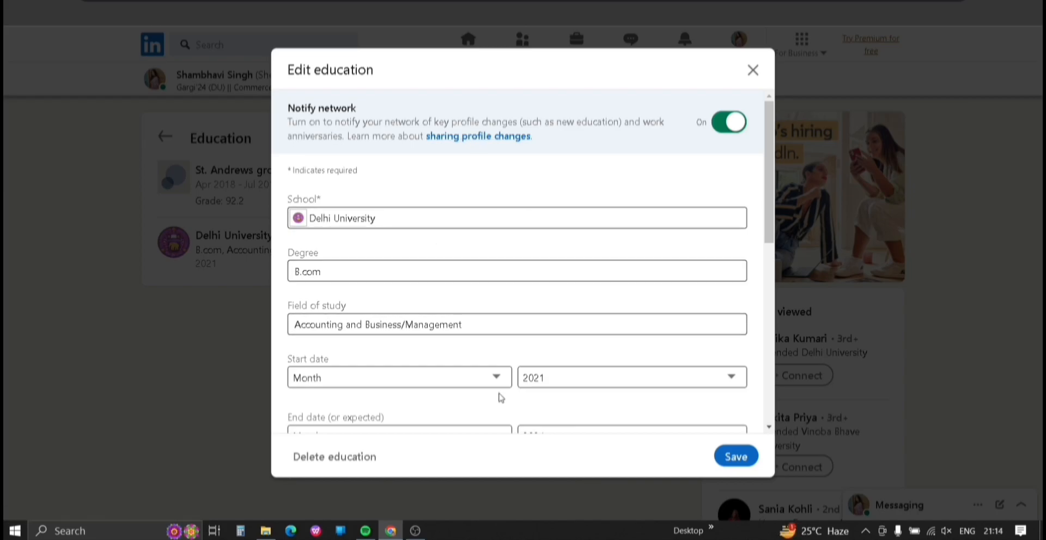
left_click(498, 378)
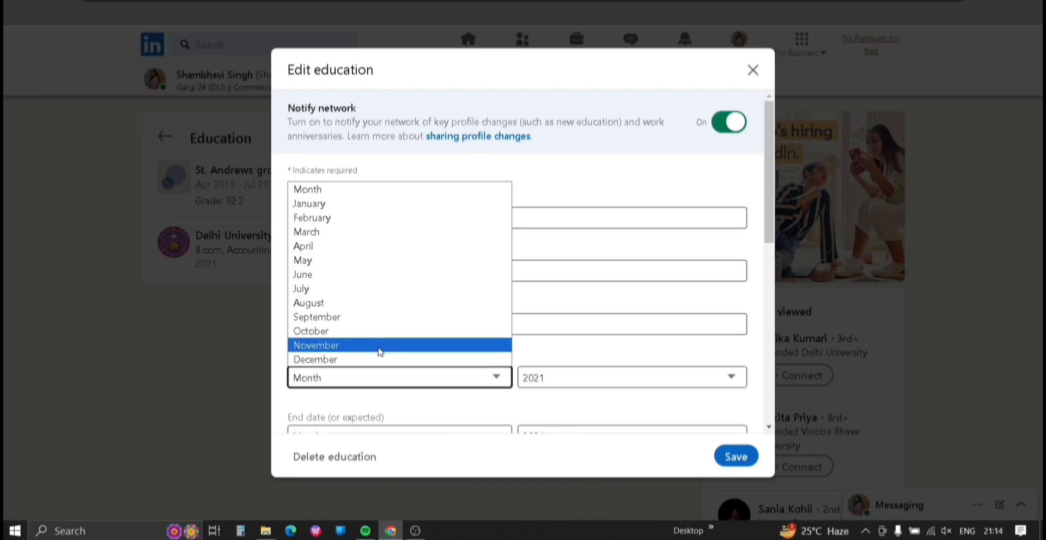
left_click(380, 351)
scroll(773, 423, "down", 5)
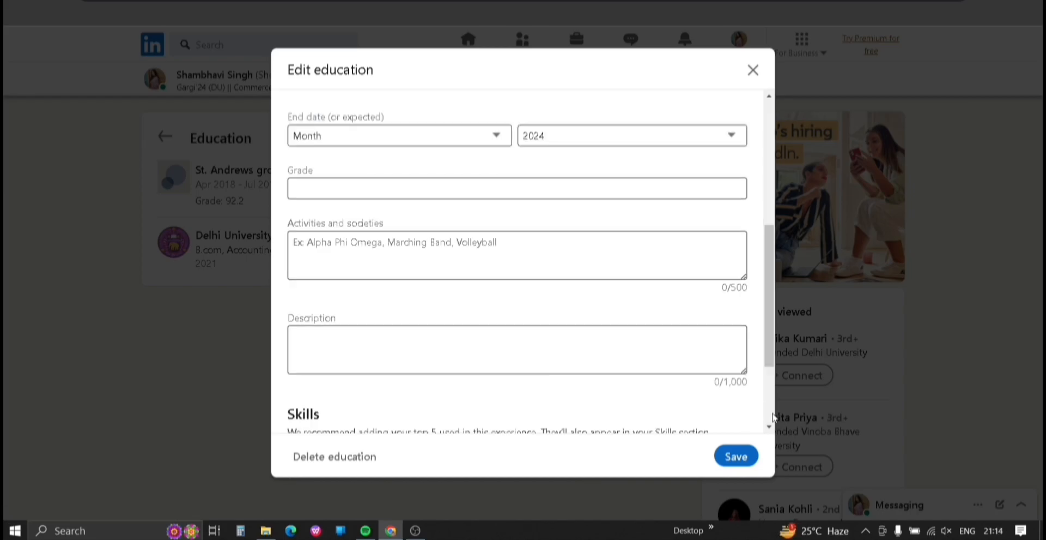
left_click(497, 136)
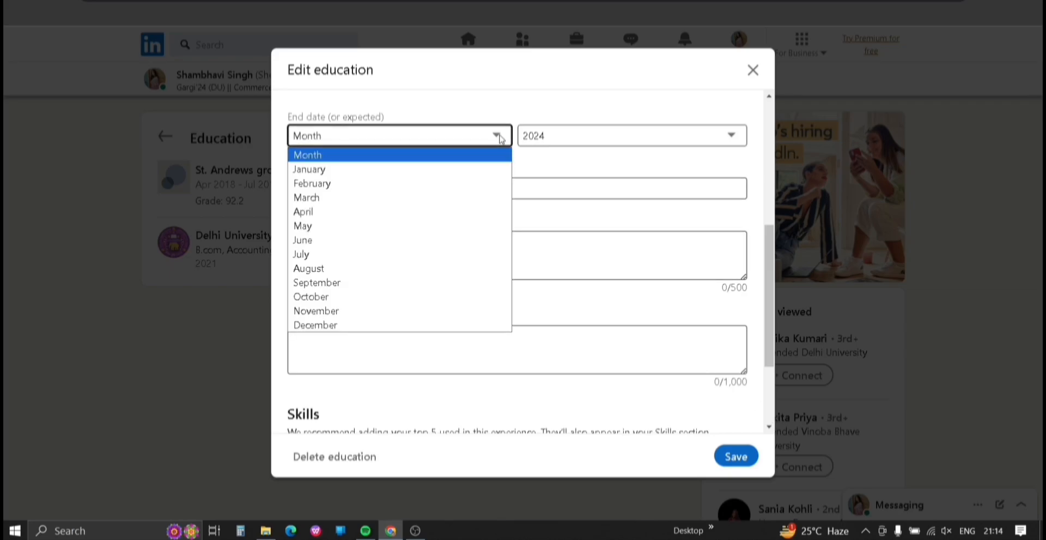
left_click(336, 233)
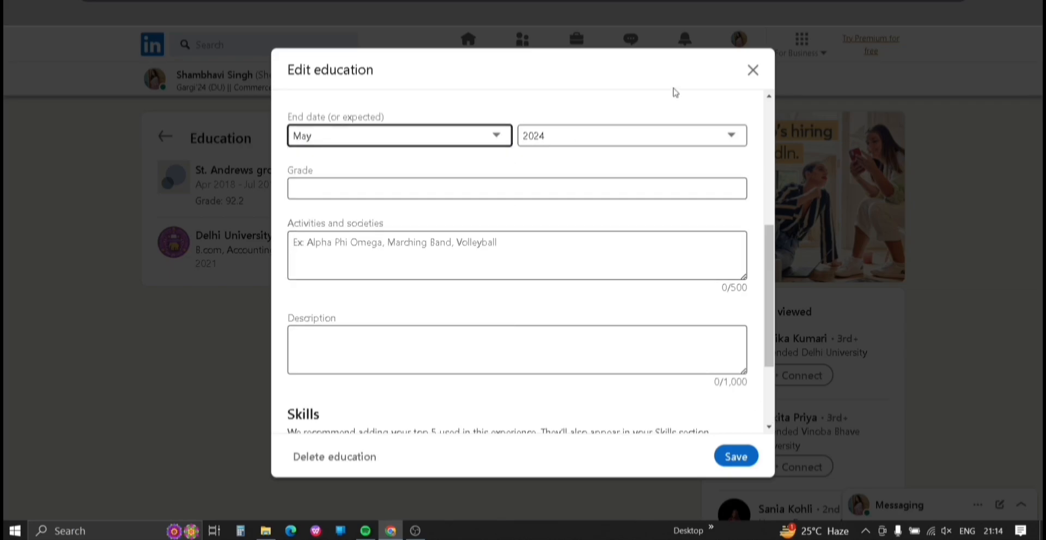
- Enter "7.9 Cgpa" as the grade of the Delhi University entry and save it
left_click(463, 187)
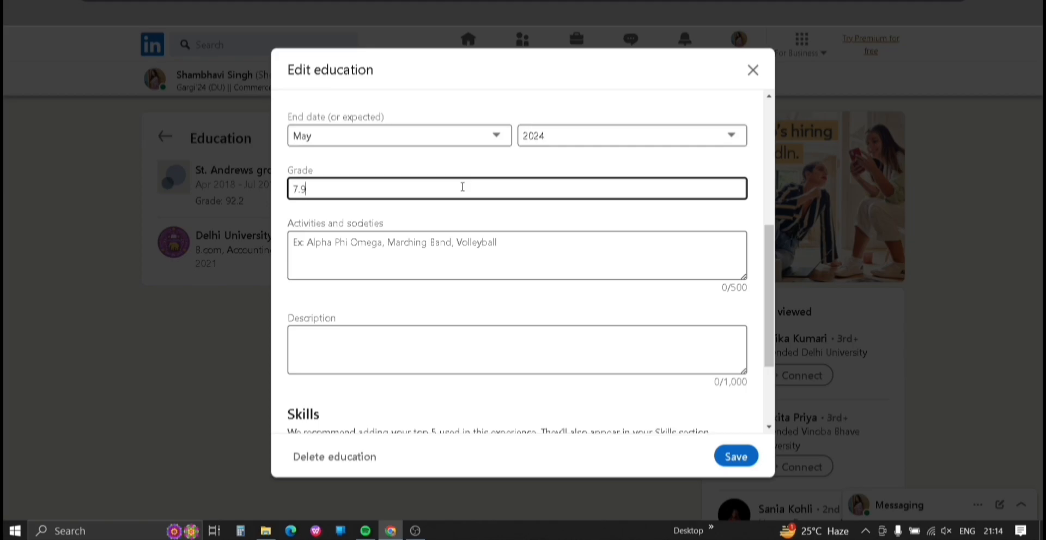
type("Cgpa")
left_click(310, 193)
left_click(750, 462)
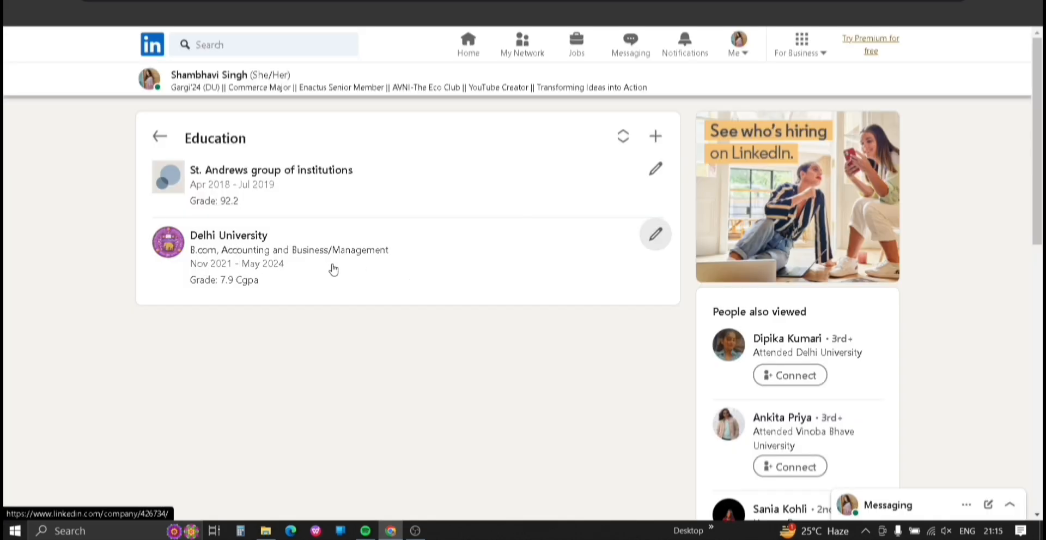
- Open the St. Andrews group of institutions entry for editing and enter "XII, Business, Commerce General" as its degree
left_click(656, 169)
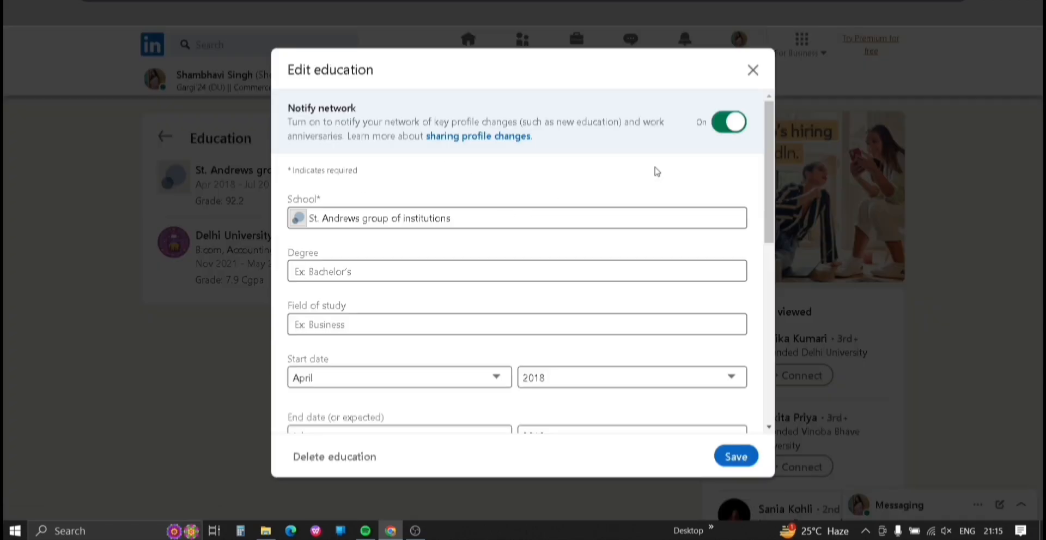
left_click(413, 267)
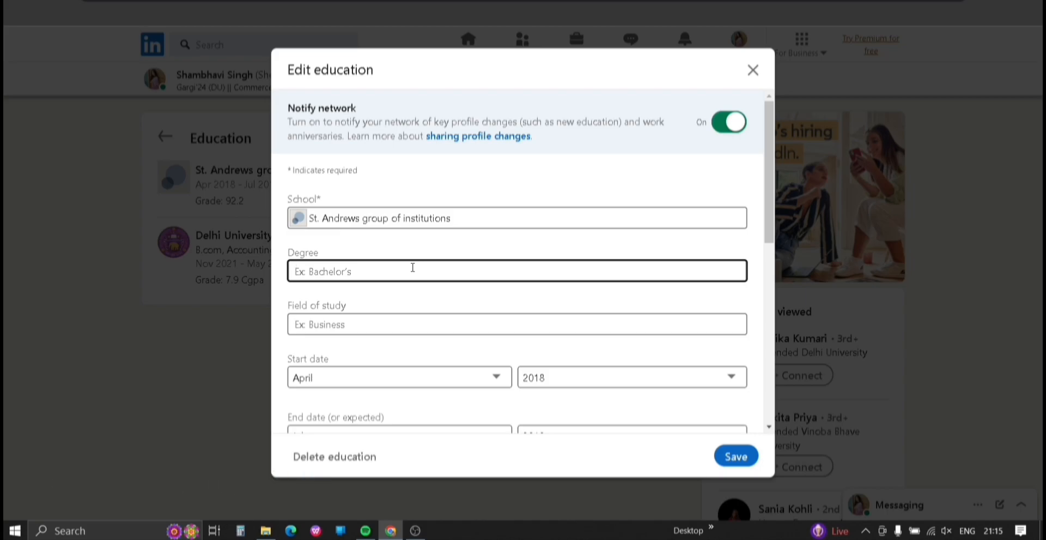
type("XII, Business, Commerce General")
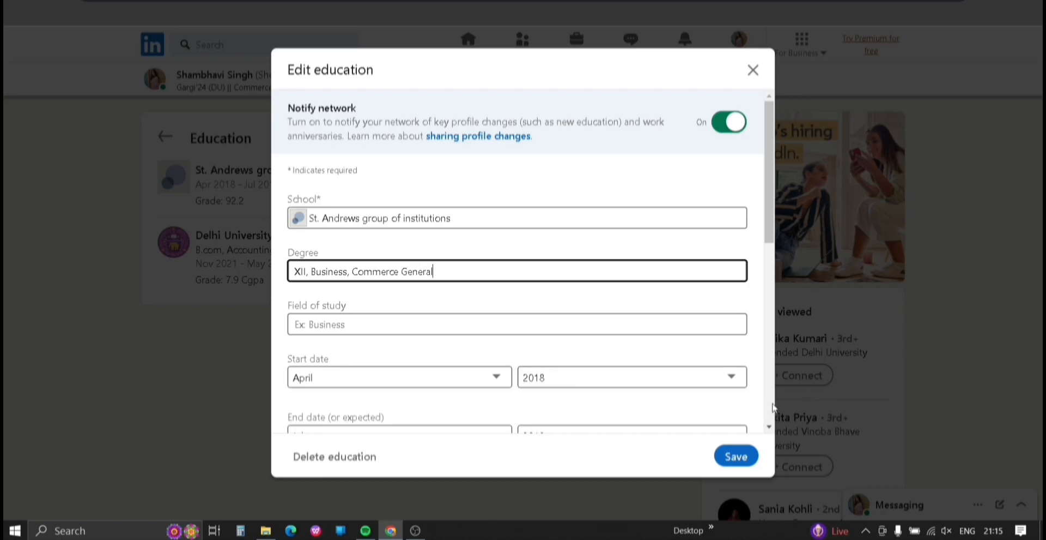
- Set the start date of the class XII St. Andrews entry to March 2020
left_click(495, 377)
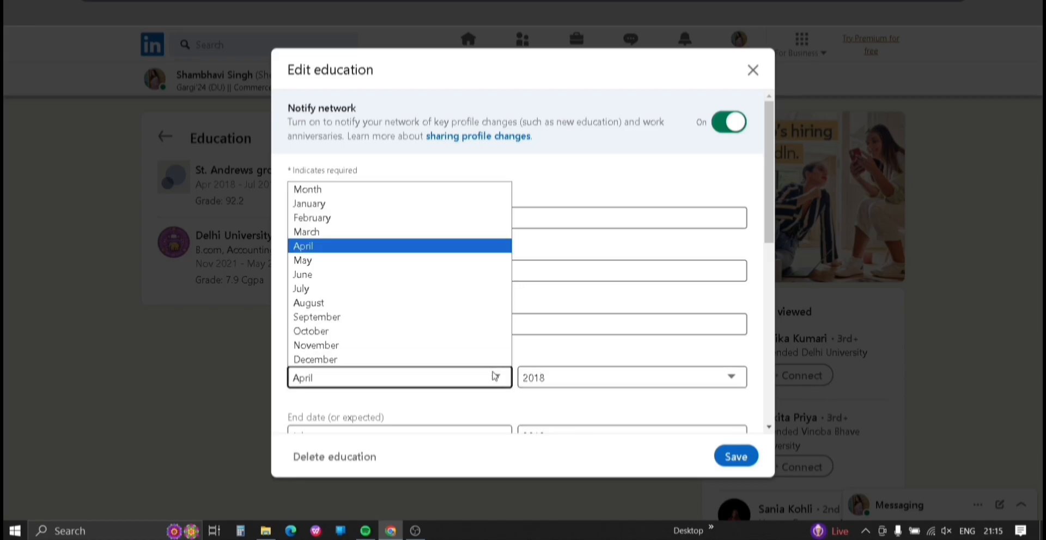
left_click(328, 235)
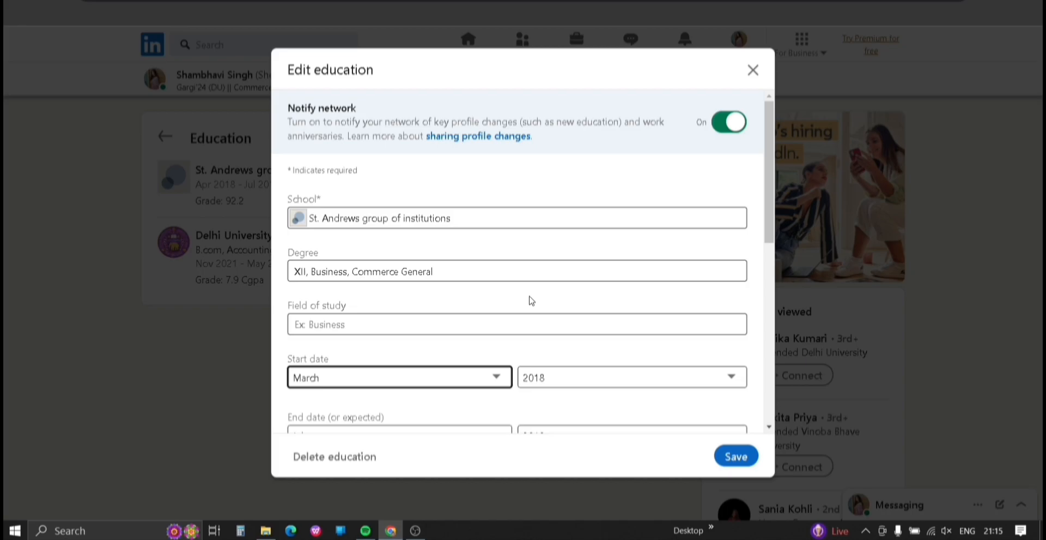
left_click(612, 377)
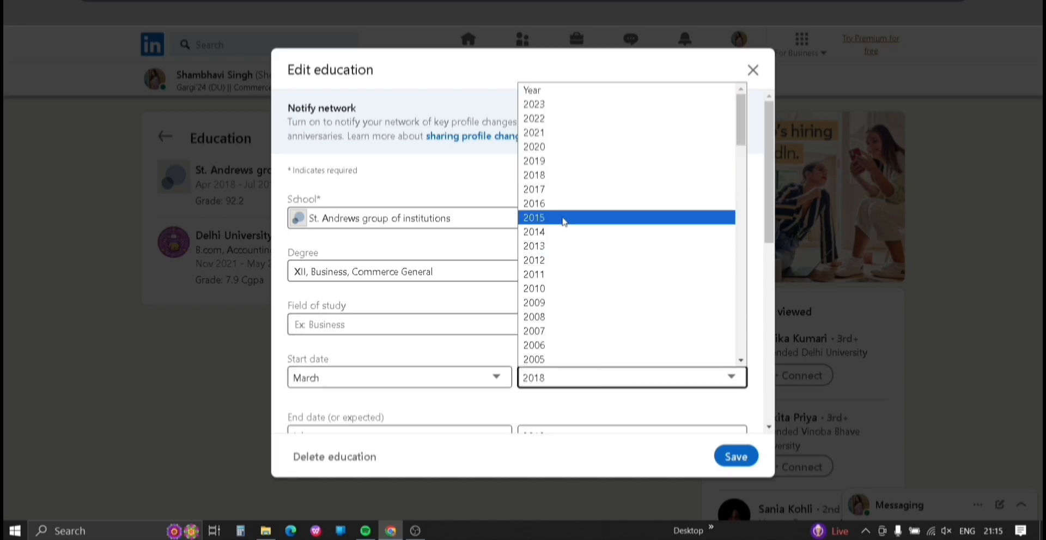
left_click(547, 148)
- Set the end date of the class XII St. Andrews entry to June 2021
scroll(773, 420, "down", 5)
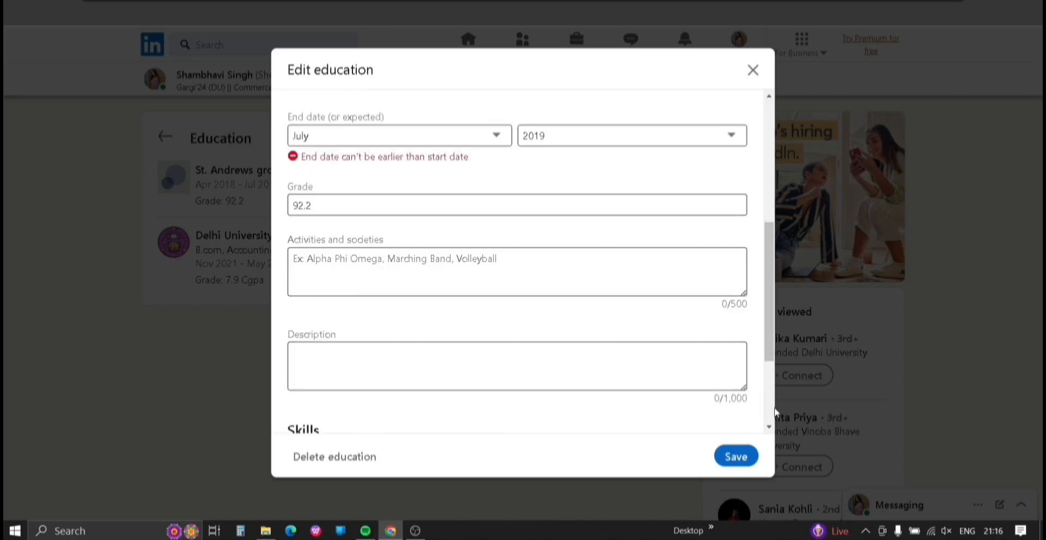
left_click(493, 134)
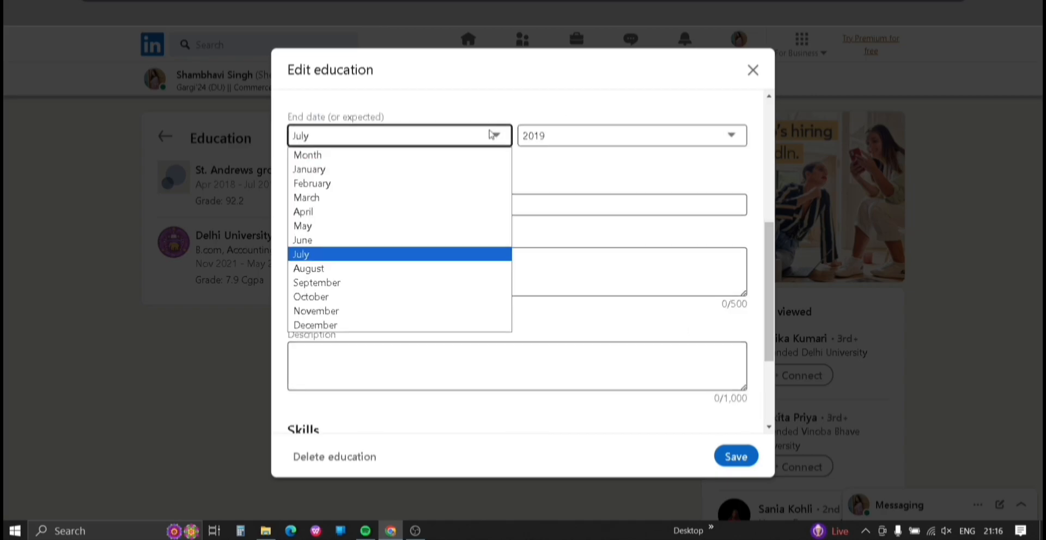
left_click(309, 240)
left_click(621, 137)
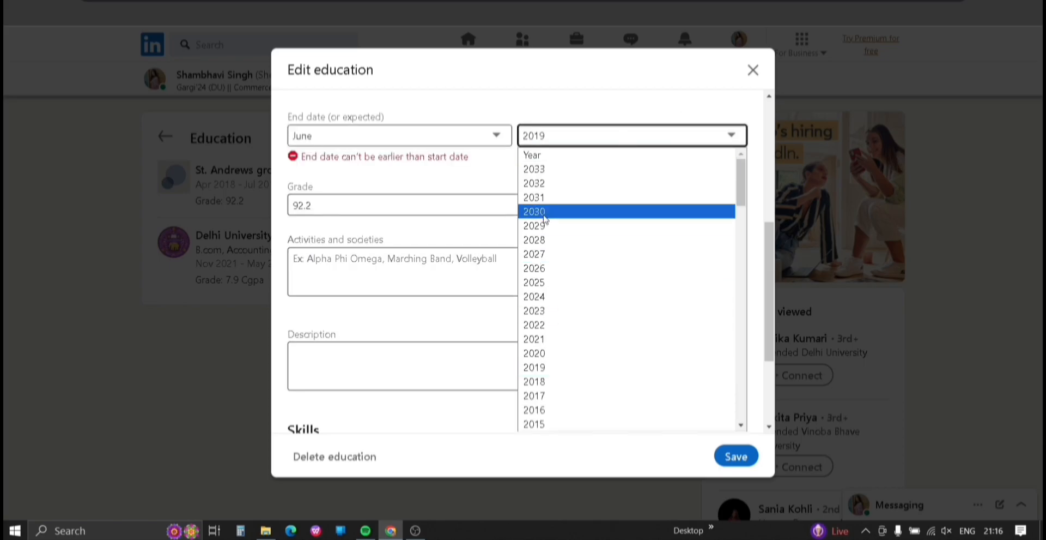
left_click(547, 338)
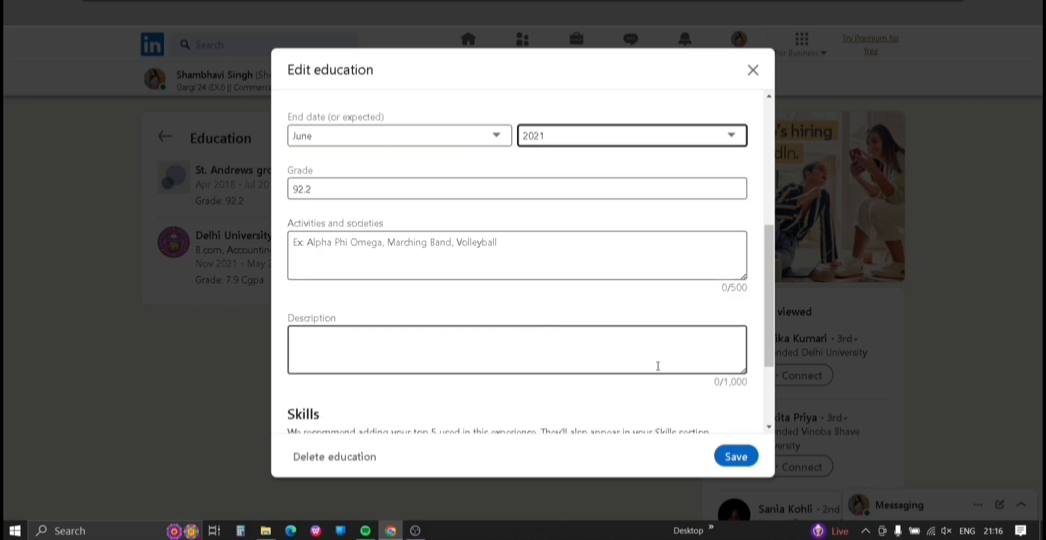
- Change the grade of the class XII St. Andrews entry to 95.4% and save the entry
scroll(772, 394, "down", 3)
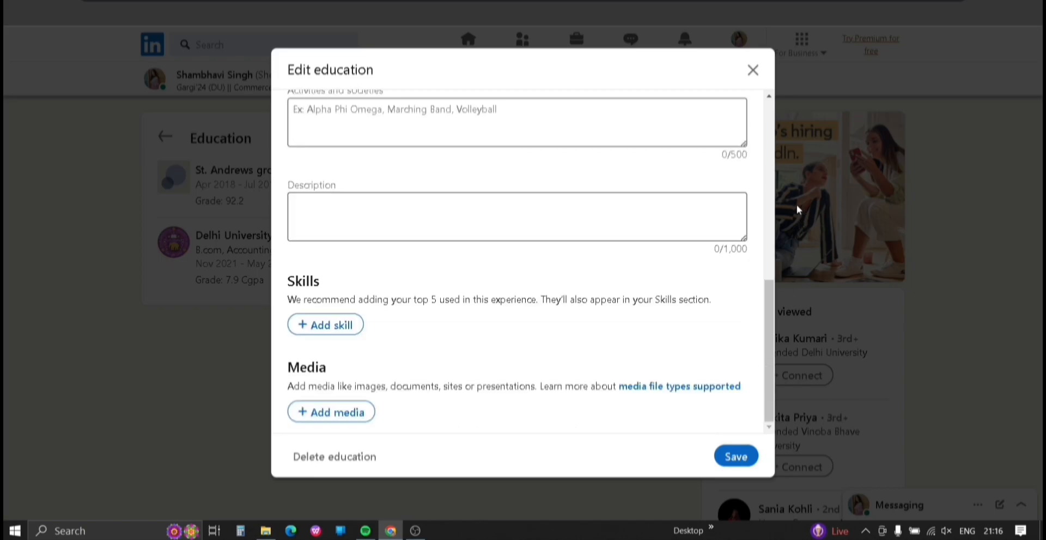
scroll(769, 218, "up", 5)
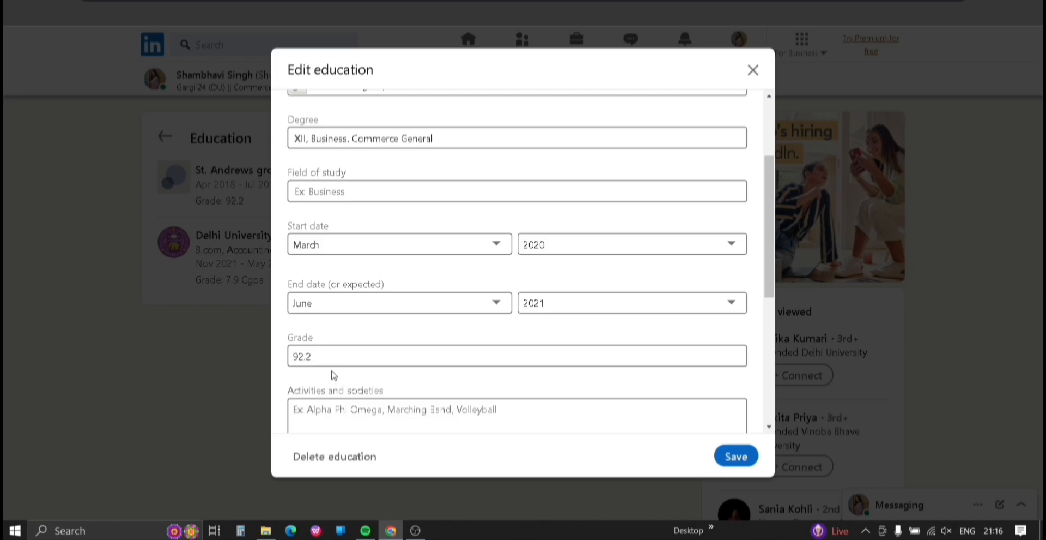
left_click(319, 356)
key("BackSpace")
key("BackSpace")
key("BackSpace")
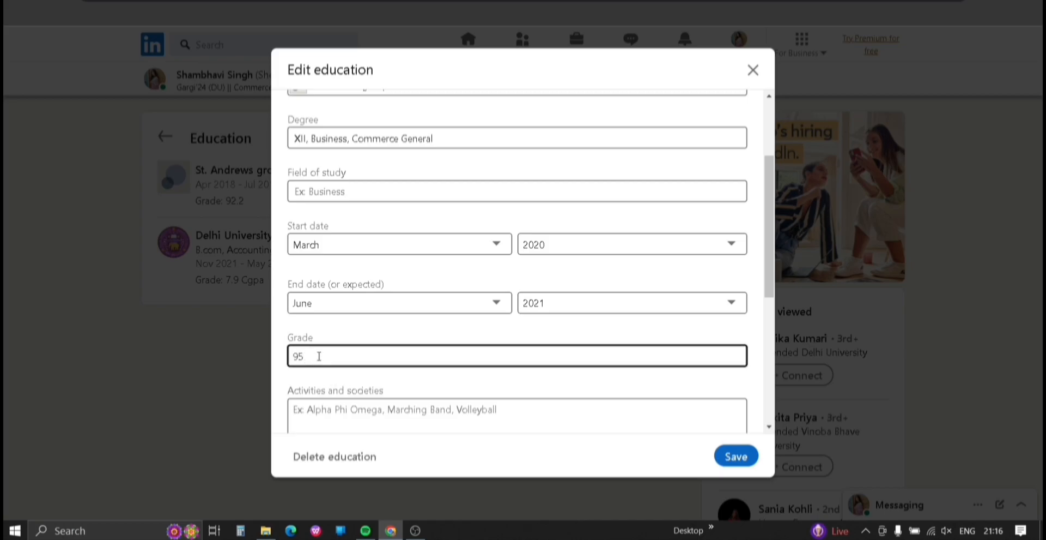
type("5.4%")
left_click(736, 456)
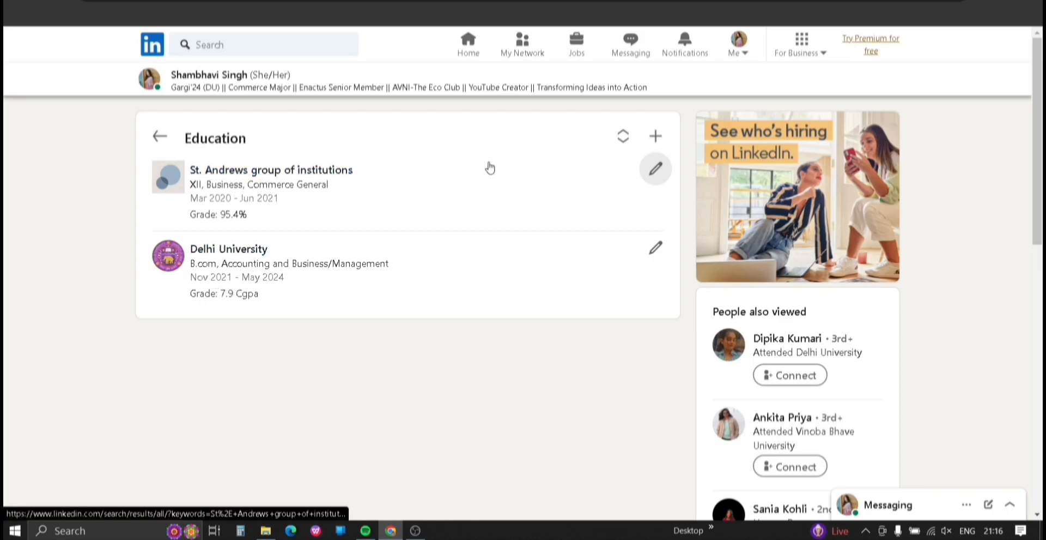
- Add a new education entry with school "St. Andrews Group of Institutions" and degree "X, General Studies"
left_click(656, 137)
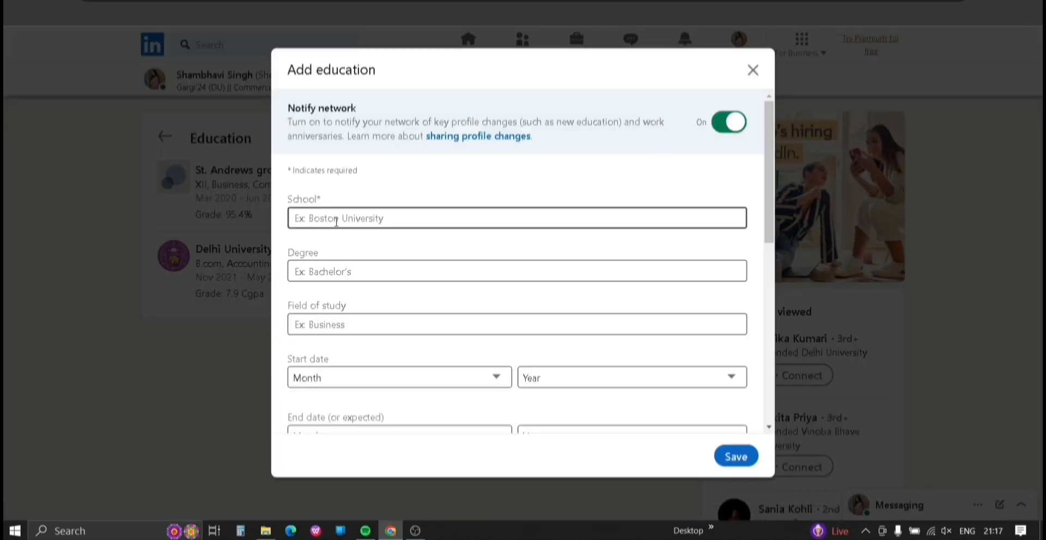
type("St. Andrews ")
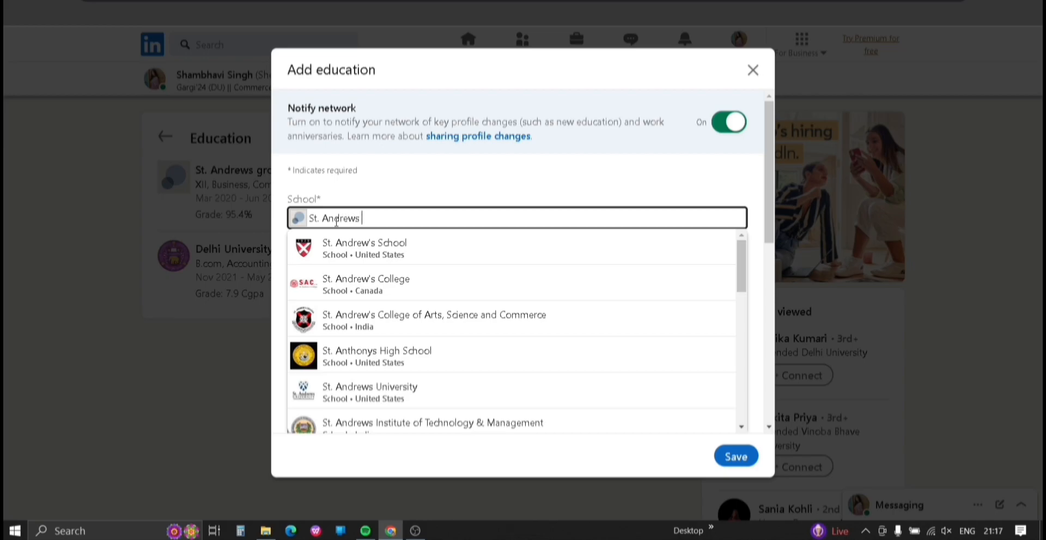
type("Group c")
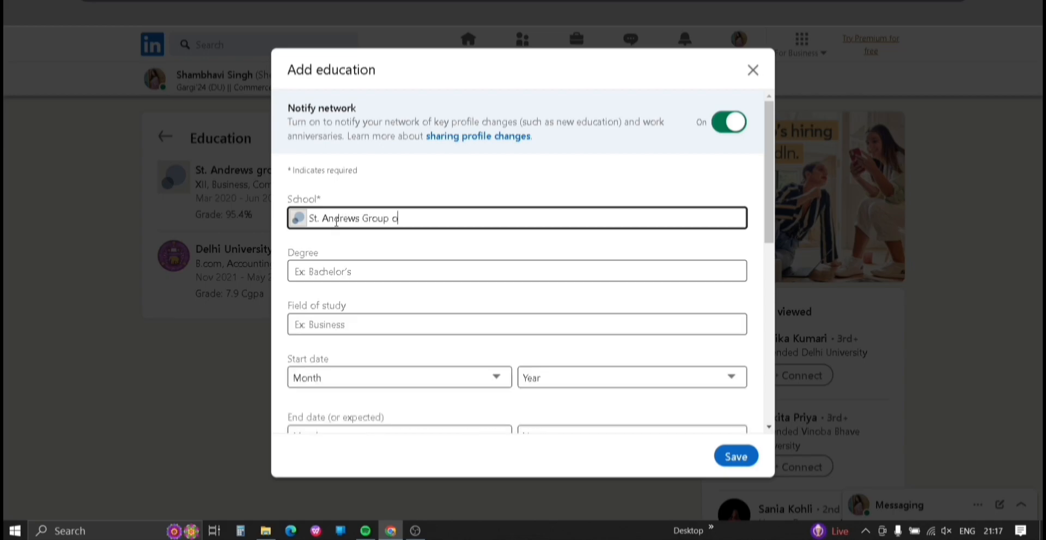
key("BackSpace")
type("of Institutions")
left_click(351, 274)
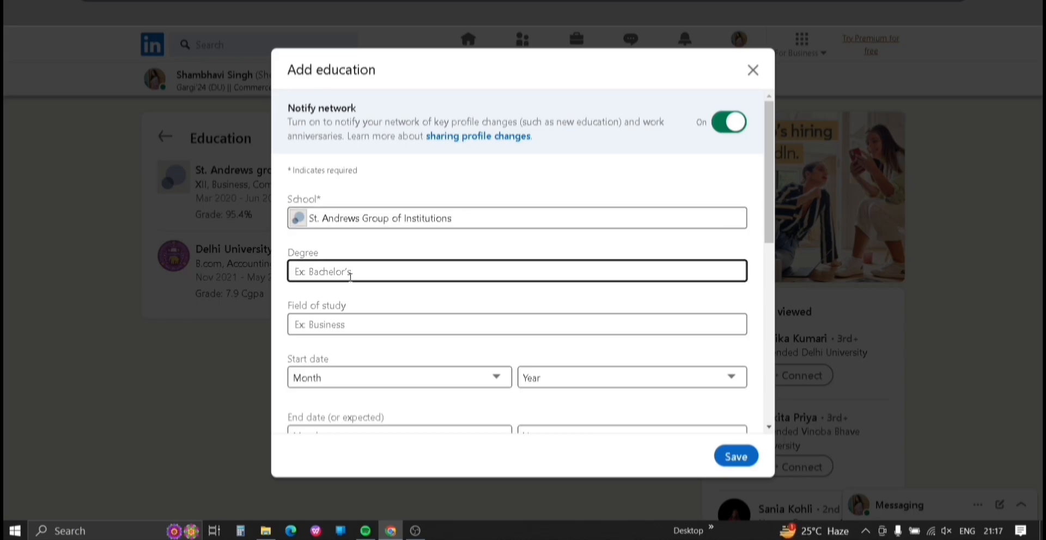
type("X, General Studies")
- Set the new class X entry's start date to March 2018 and its grade to 92.2%
left_click(401, 380)
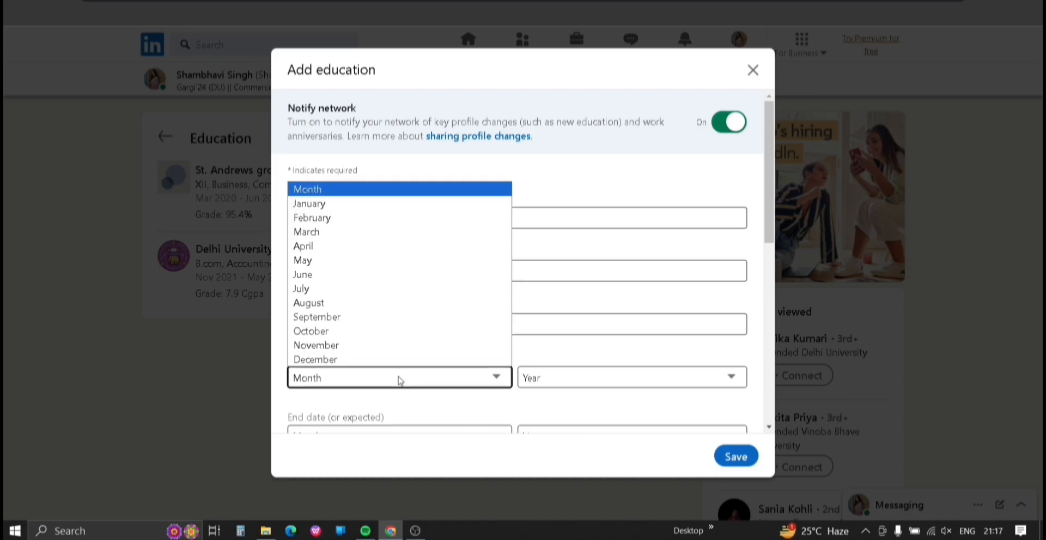
left_click(397, 231)
left_click(548, 379)
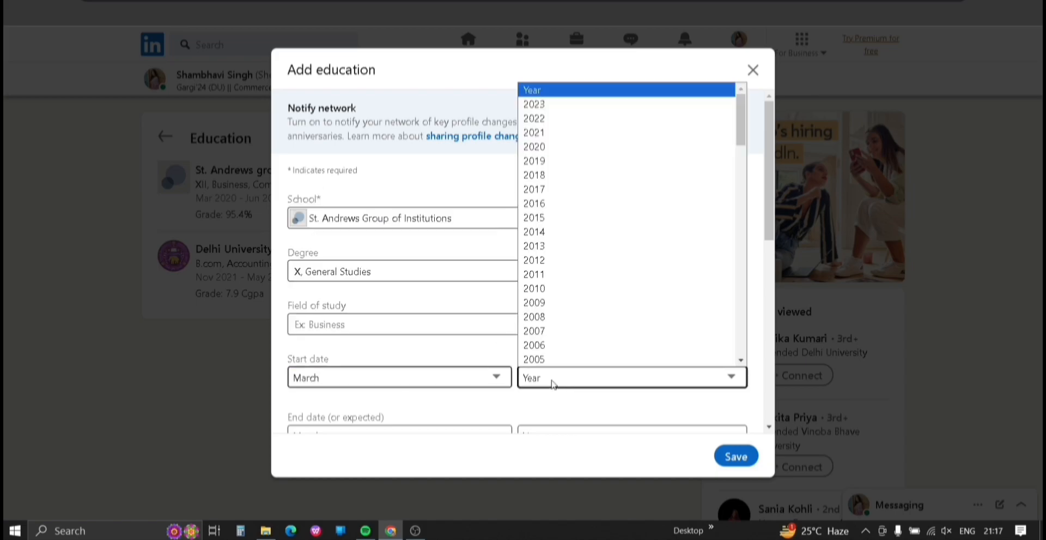
left_click(533, 147)
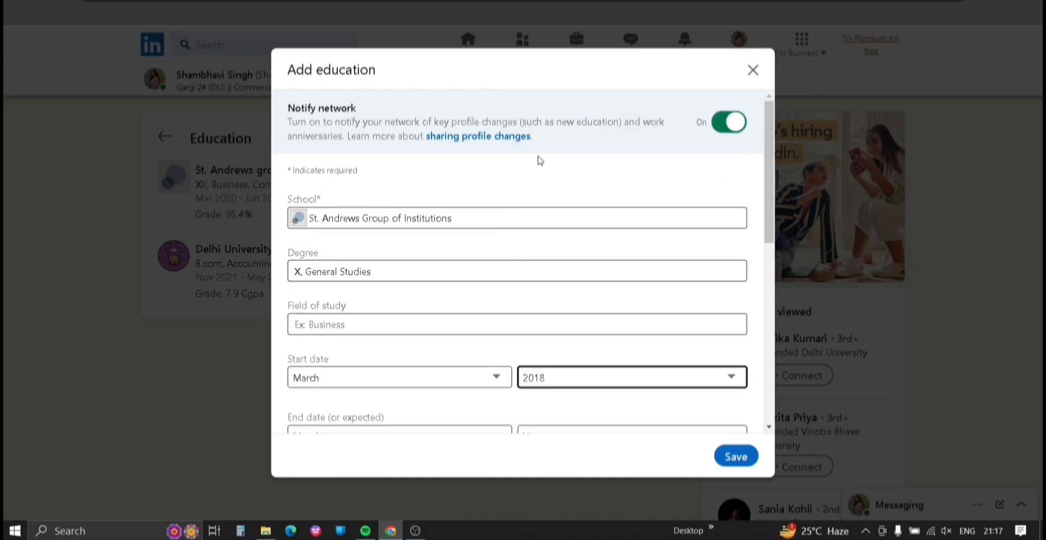
scroll(534, 150, "down", 5)
left_click(534, 185)
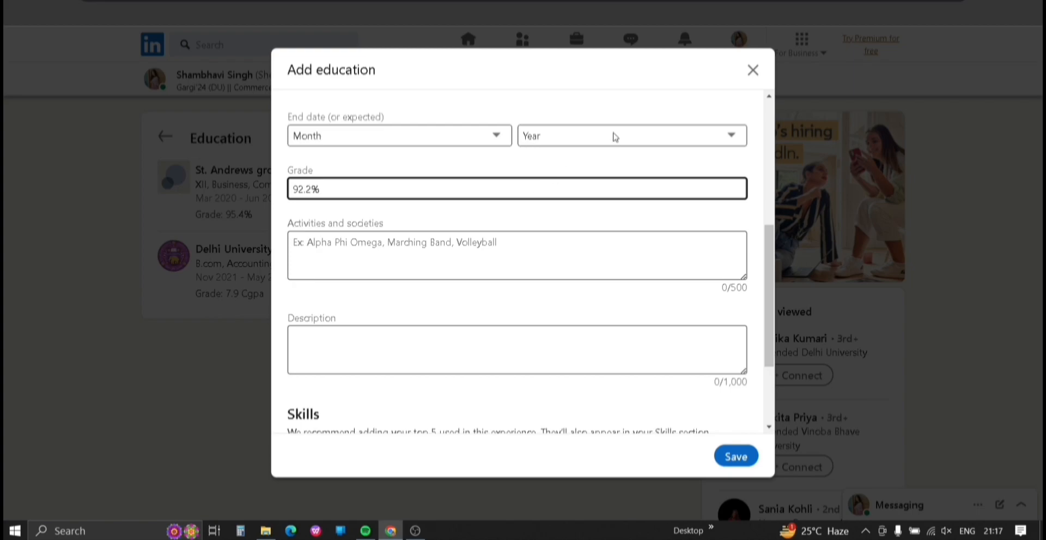
- Set the class X entry's end date to March 2019 and save it without sharing the milestone with the network
left_click(497, 135)
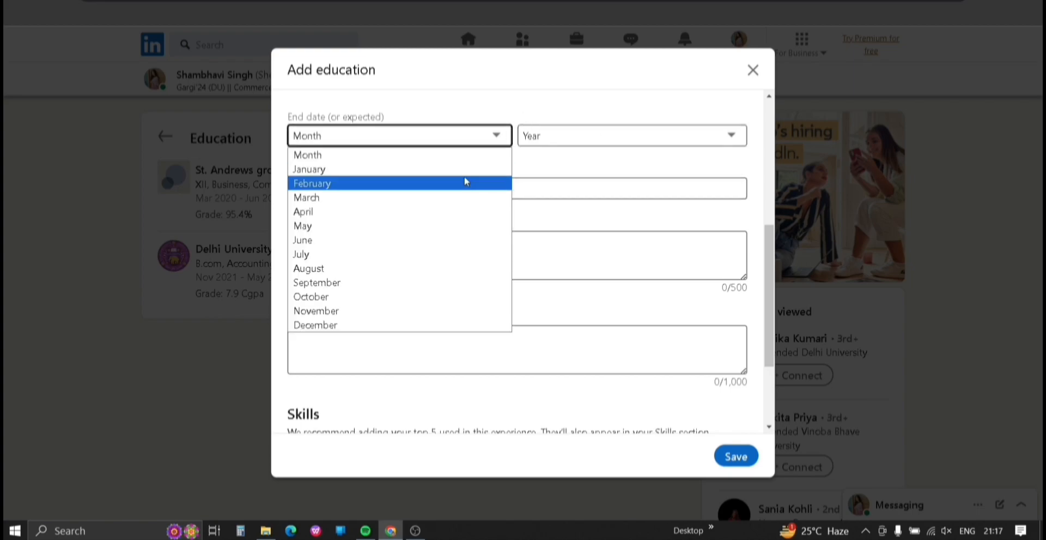
left_click(343, 199)
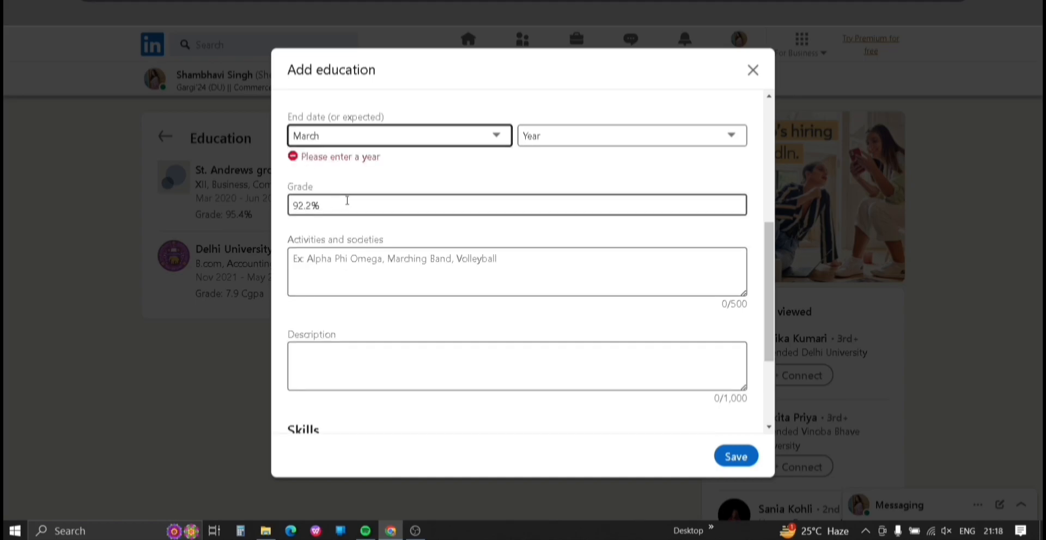
left_click(612, 134)
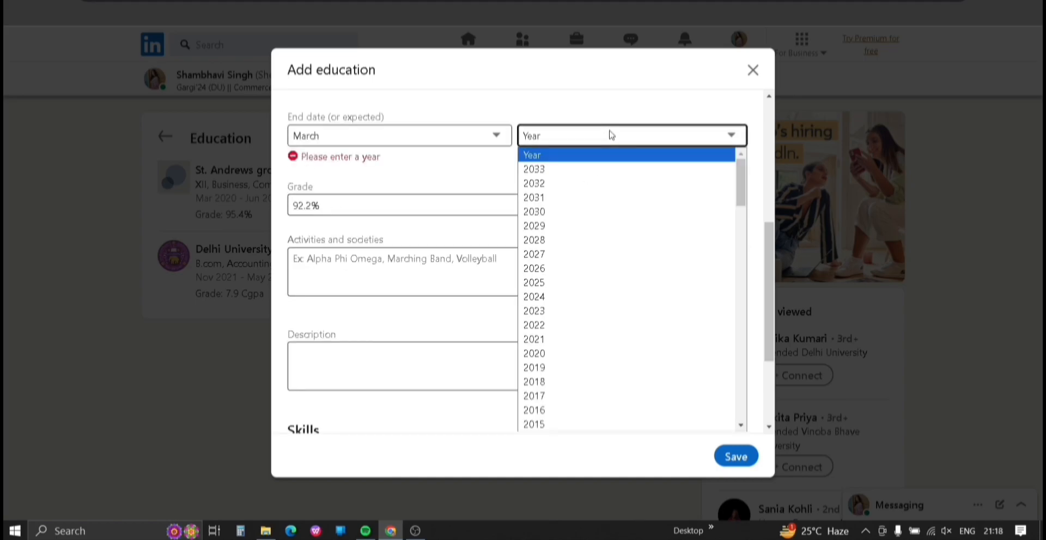
left_click(545, 368)
left_click(740, 455)
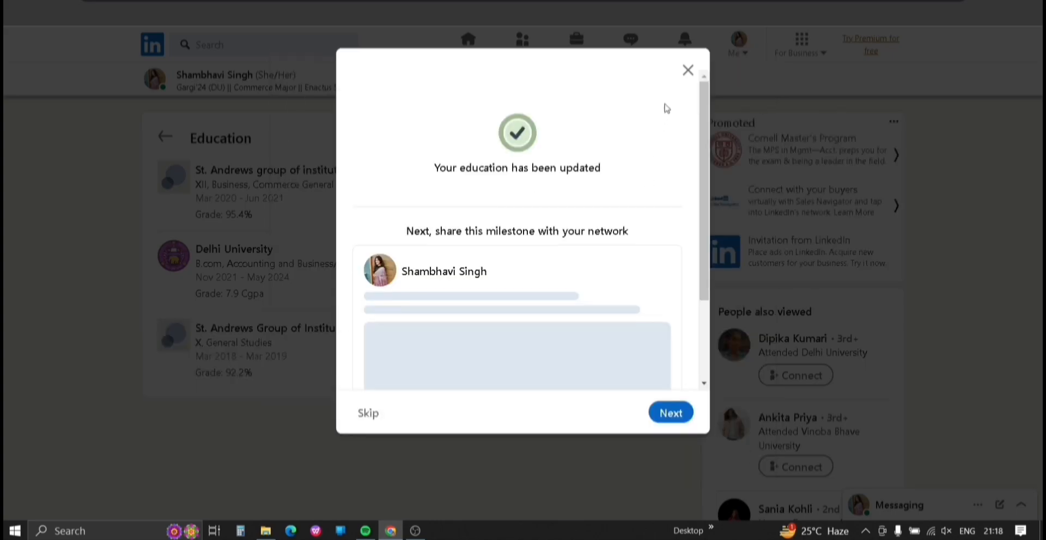
left_click(686, 72)
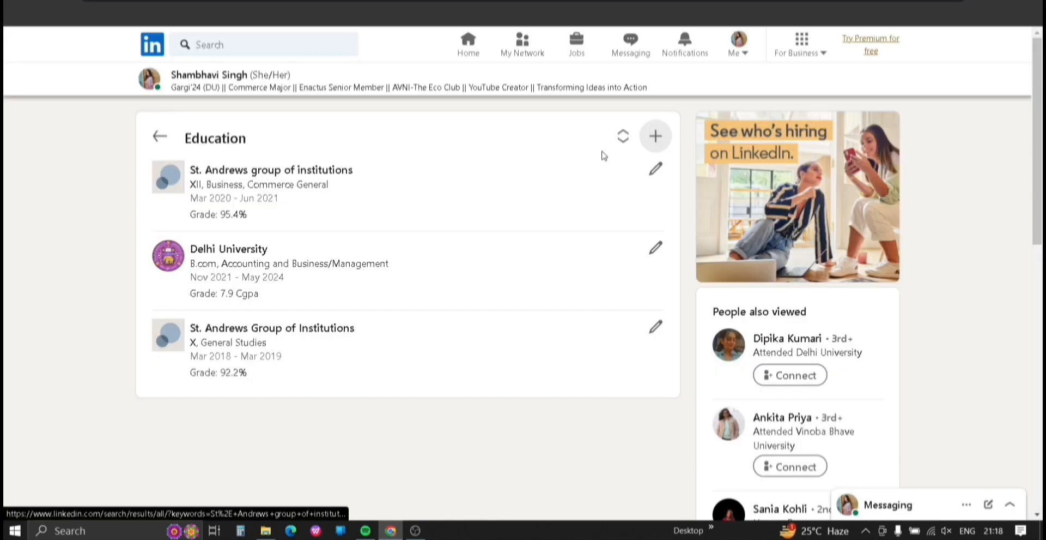
- Reorder the education entries so that Delhi University comes first in the list
left_click(621, 142)
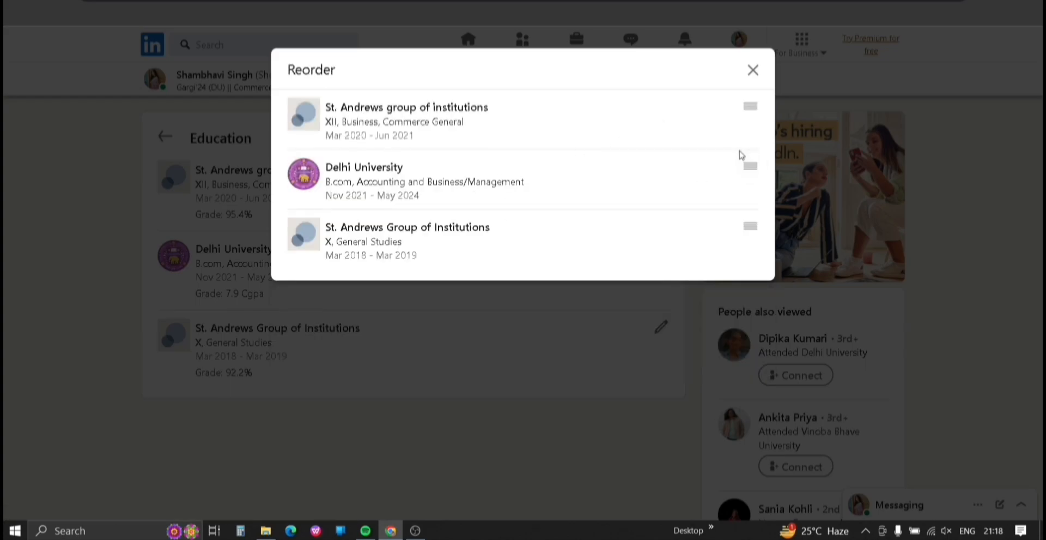
left_click_drag(748, 163, 747, 105)
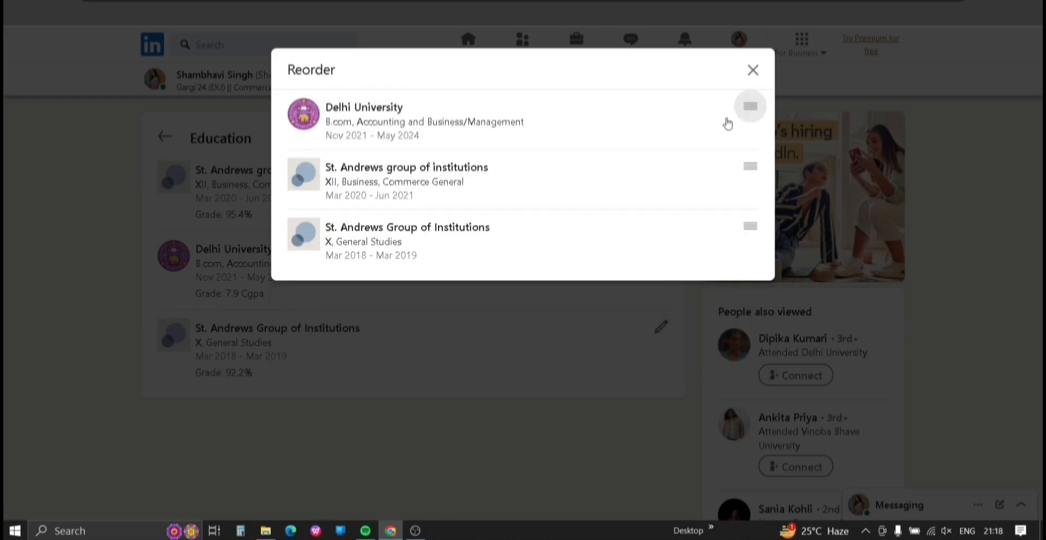
left_click(753, 69)
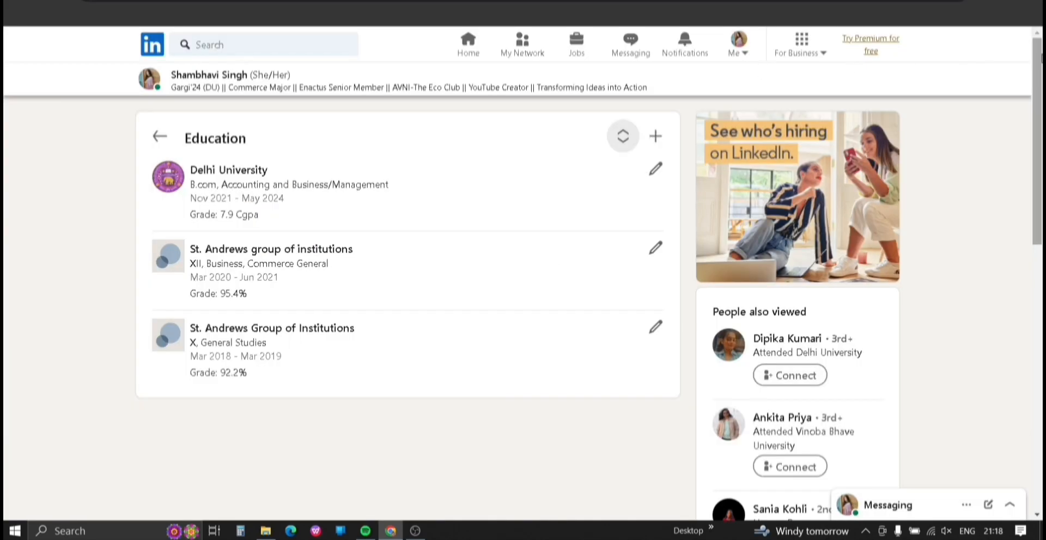
- Go back to the profile, edit its intro with Delhi University selected as the education shown, and save
left_click(146, 39)
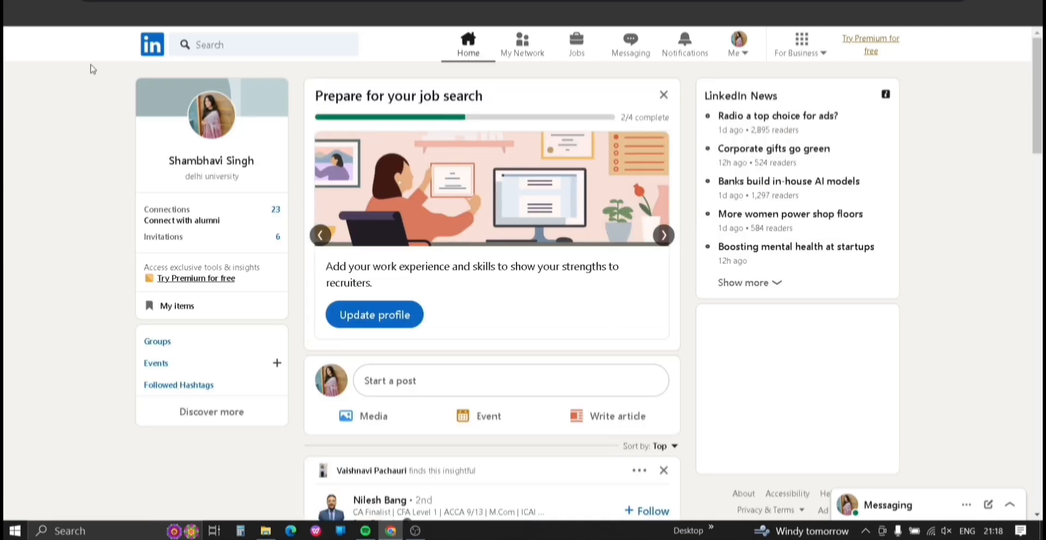
left_click(211, 159)
left_click(661, 245)
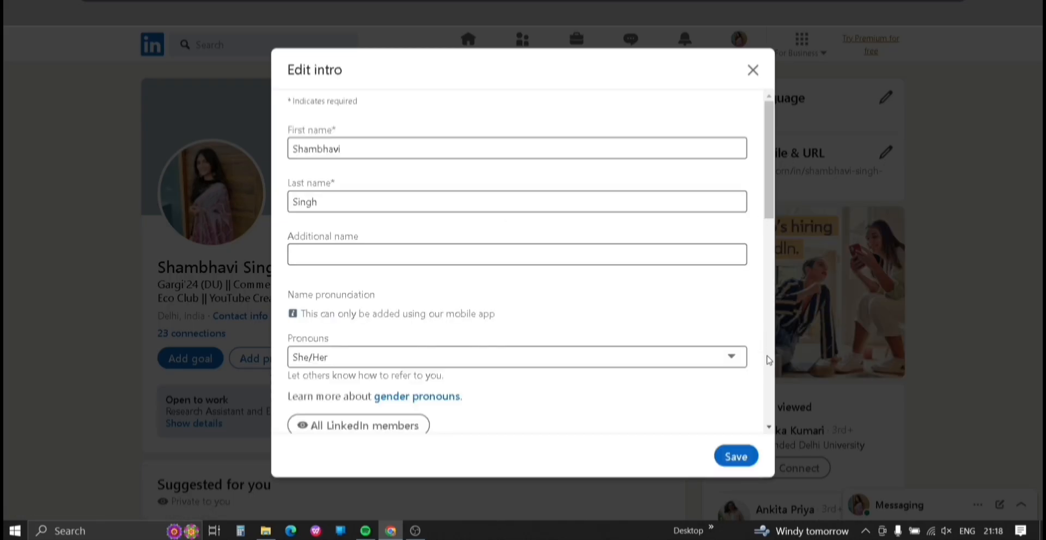
scroll(769, 359, "down", 10)
left_click(517, 312)
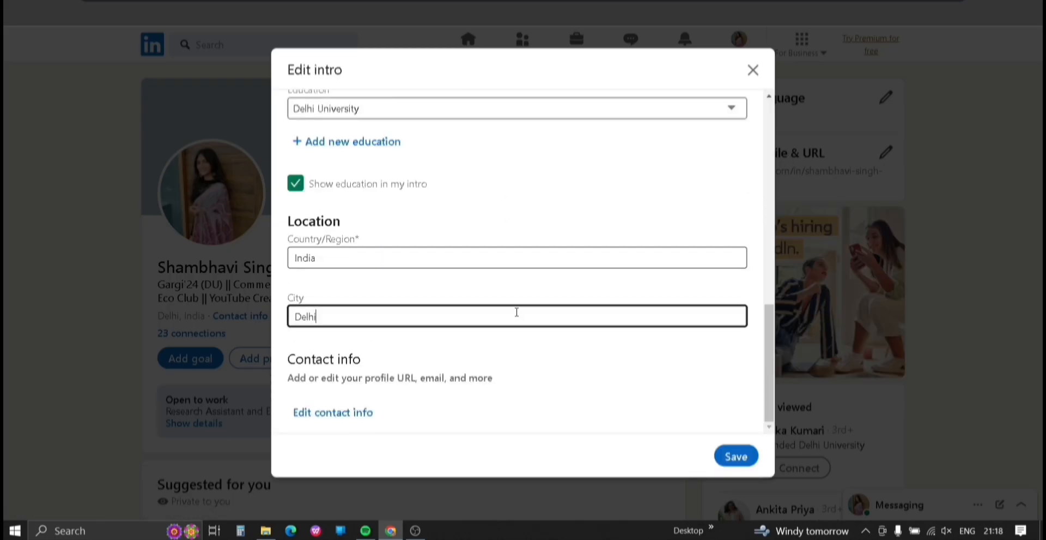
left_click(580, 107)
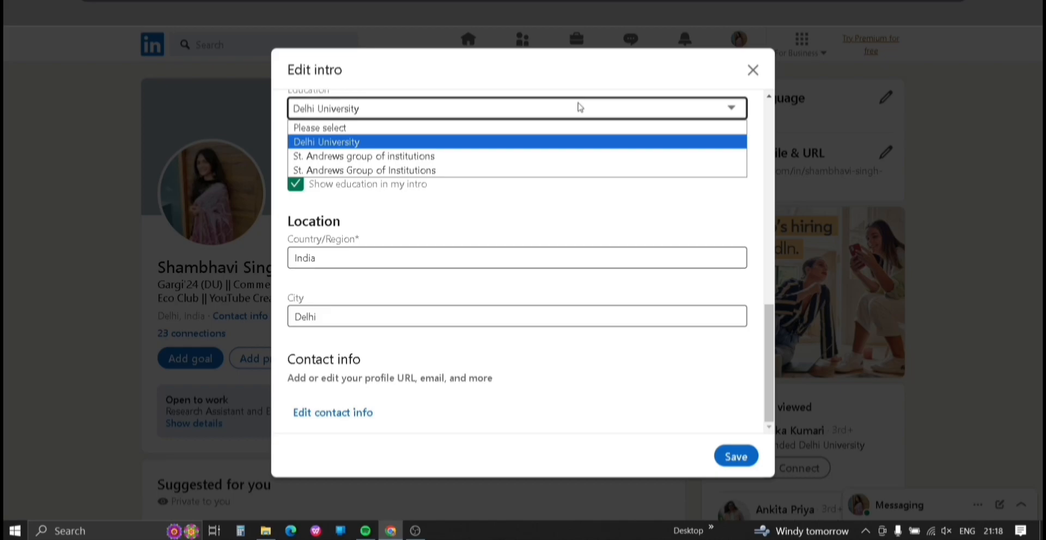
left_click(479, 143)
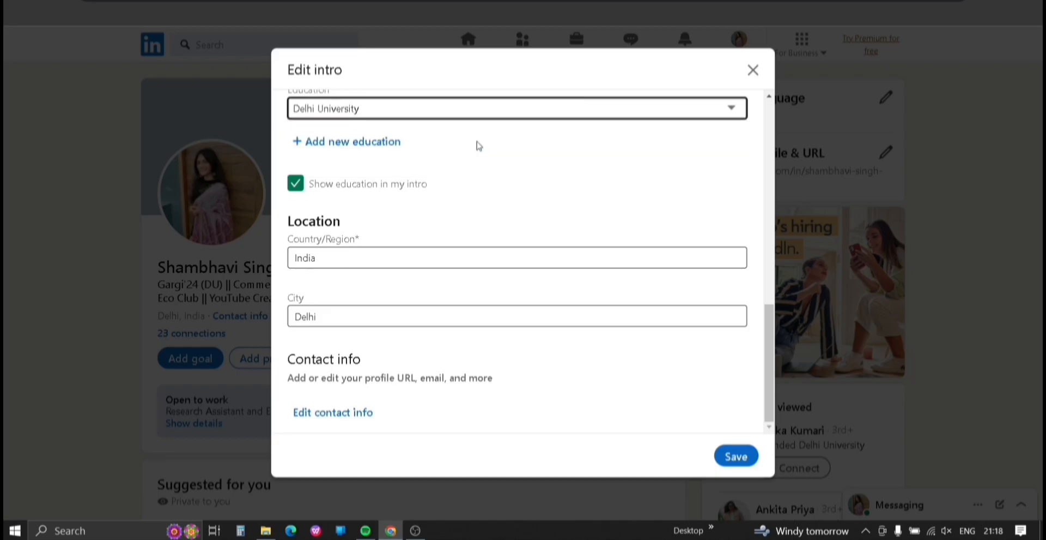
left_click(746, 465)
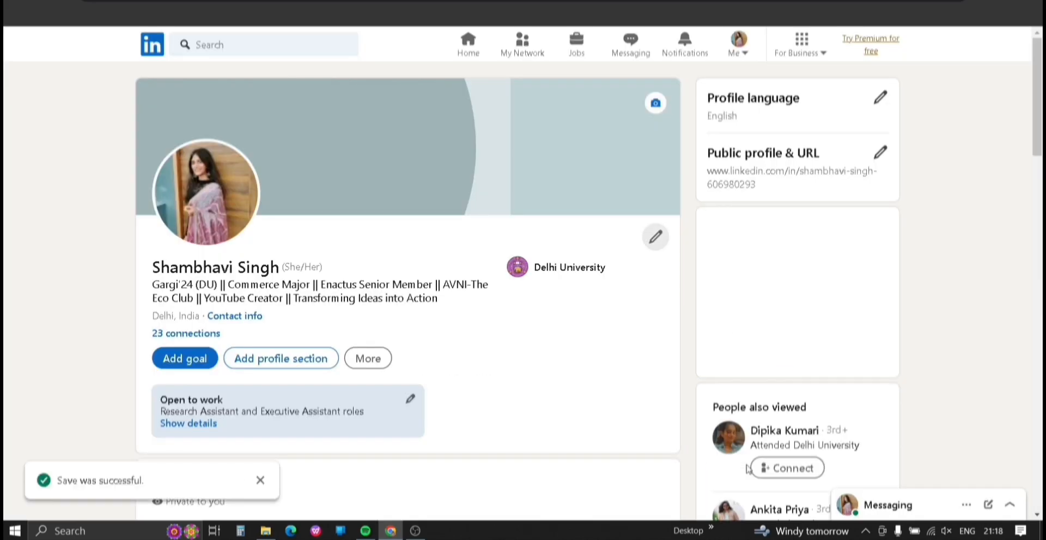
- Open the full list of education entries from the profile's Education section to review them
left_click_drag(1038, 252, 1039, 276)
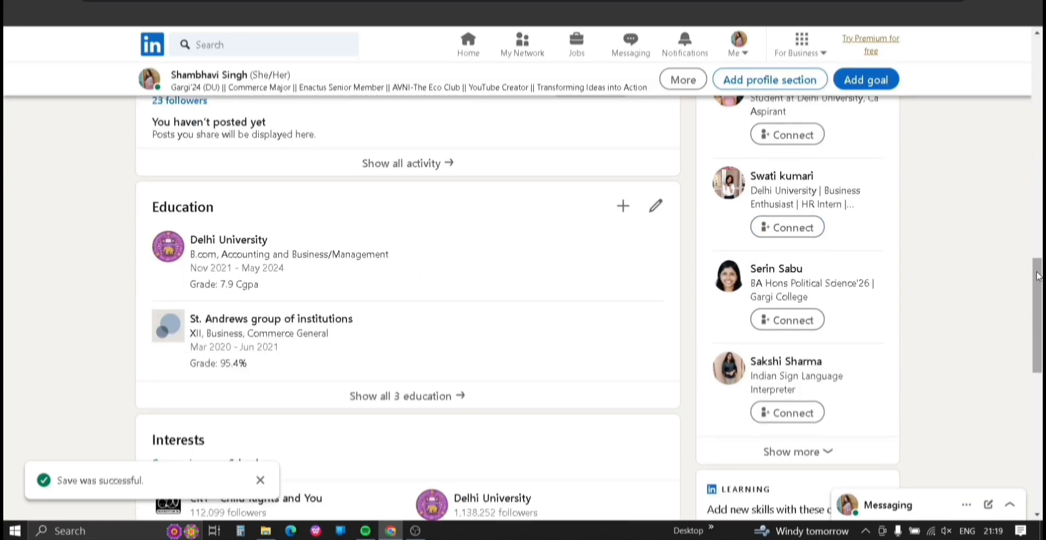
left_click(519, 406)
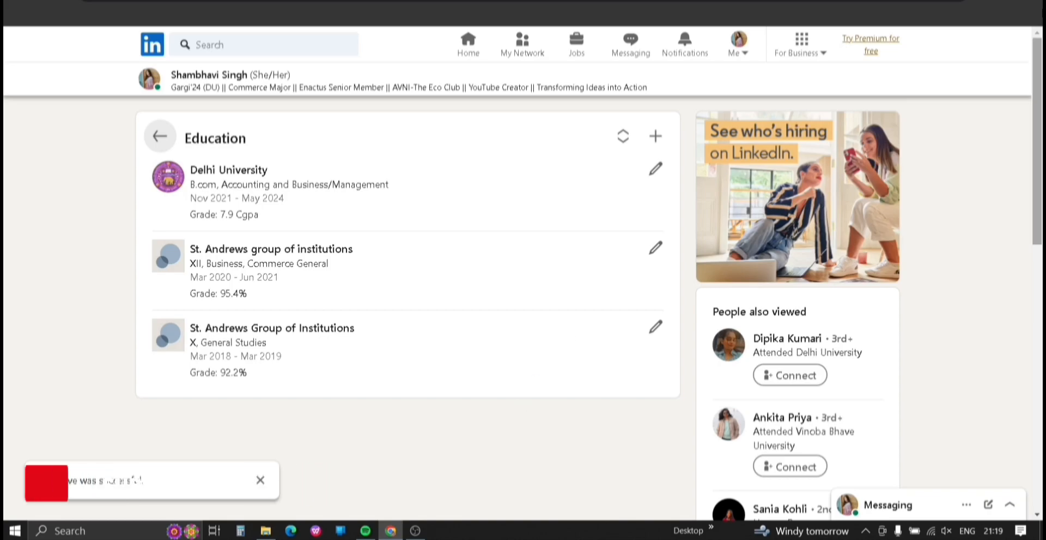